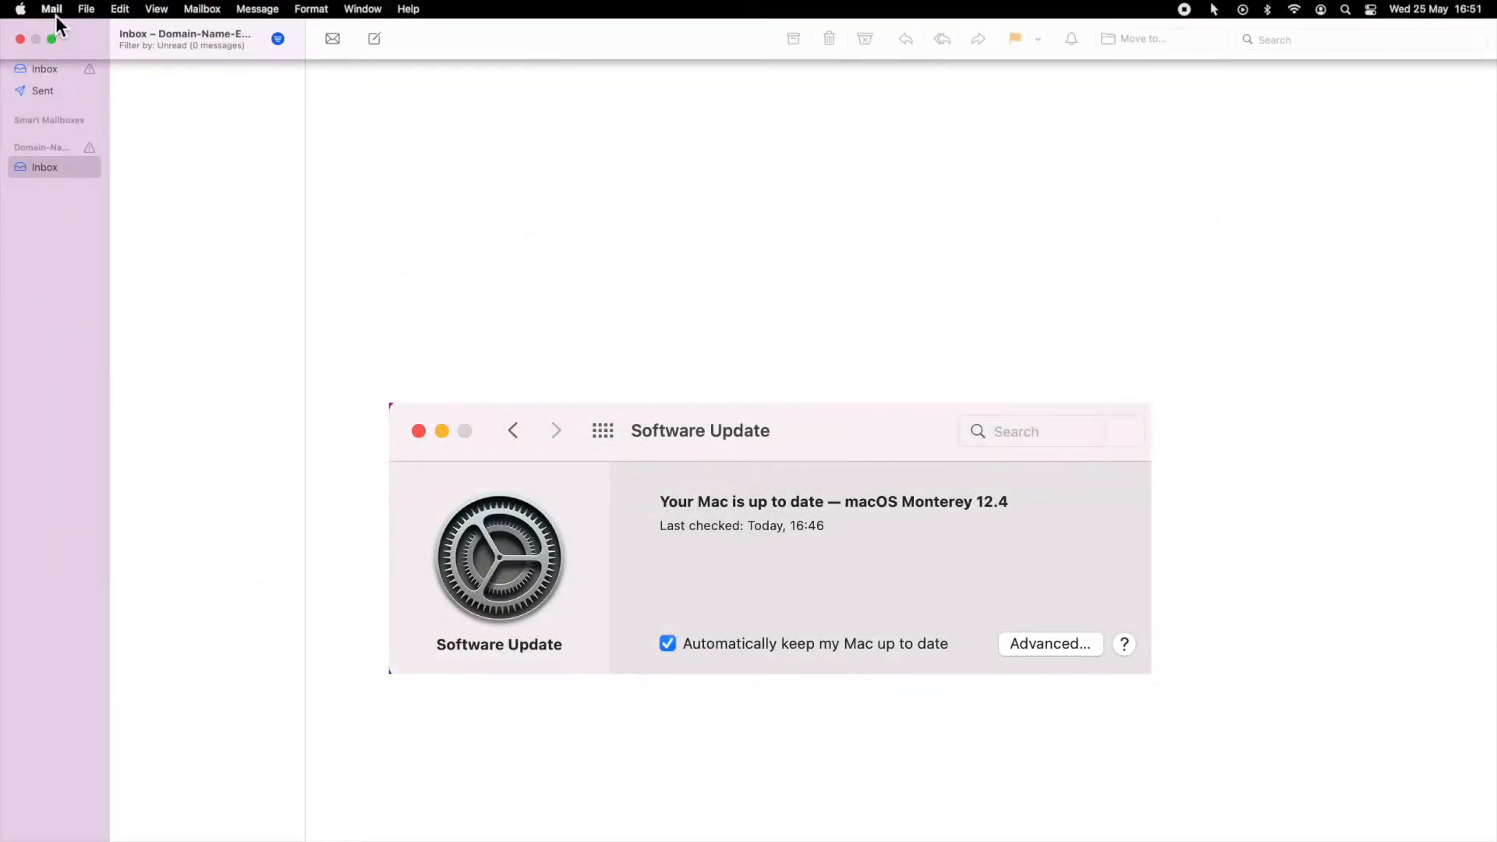
# - Check the version information of the Mail application and close it
pyautogui.click(53, 11)
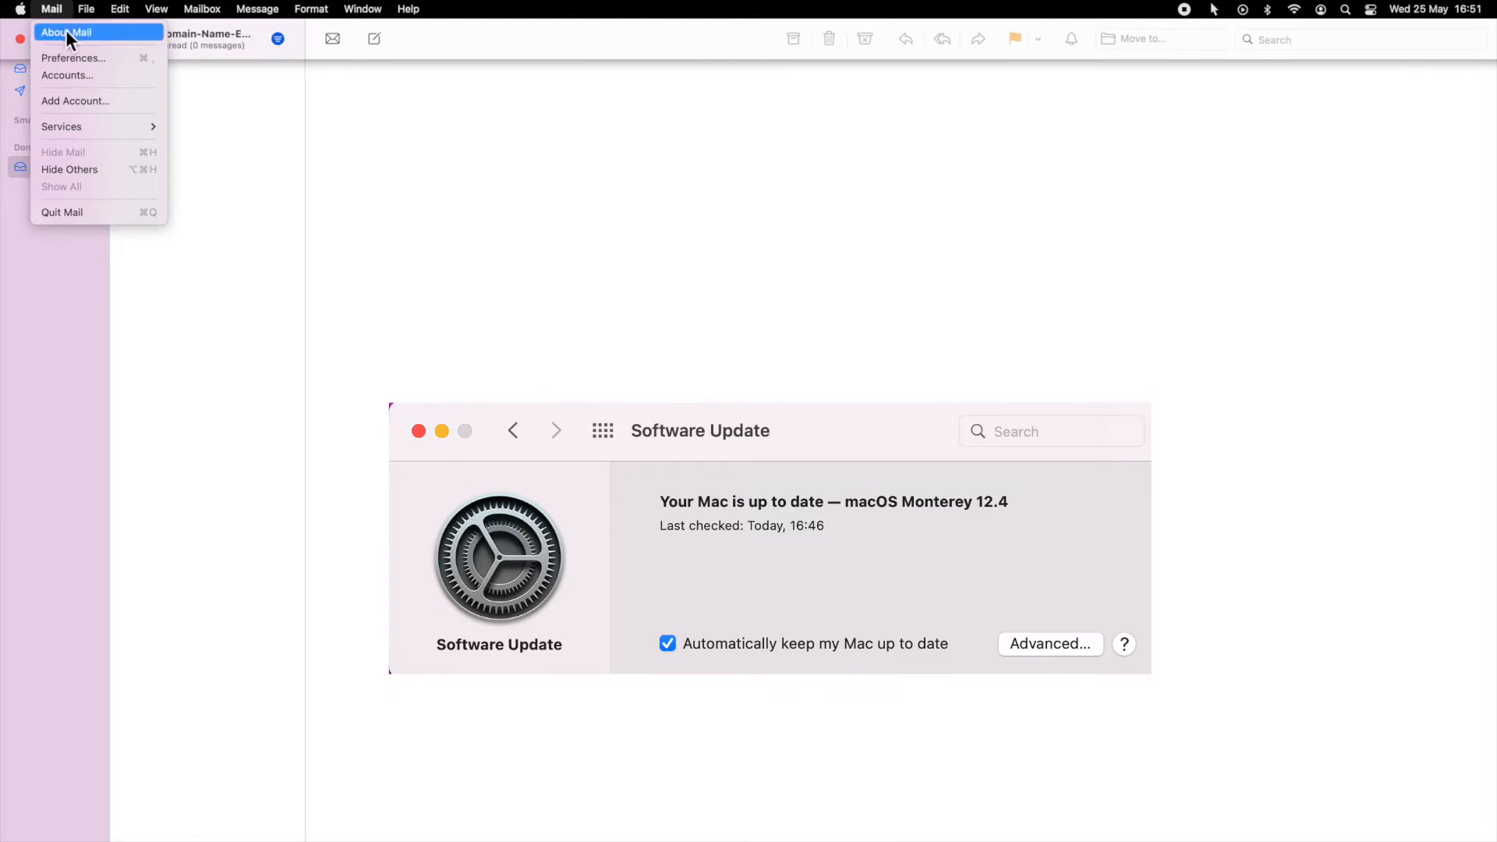
pyautogui.click(67, 31)
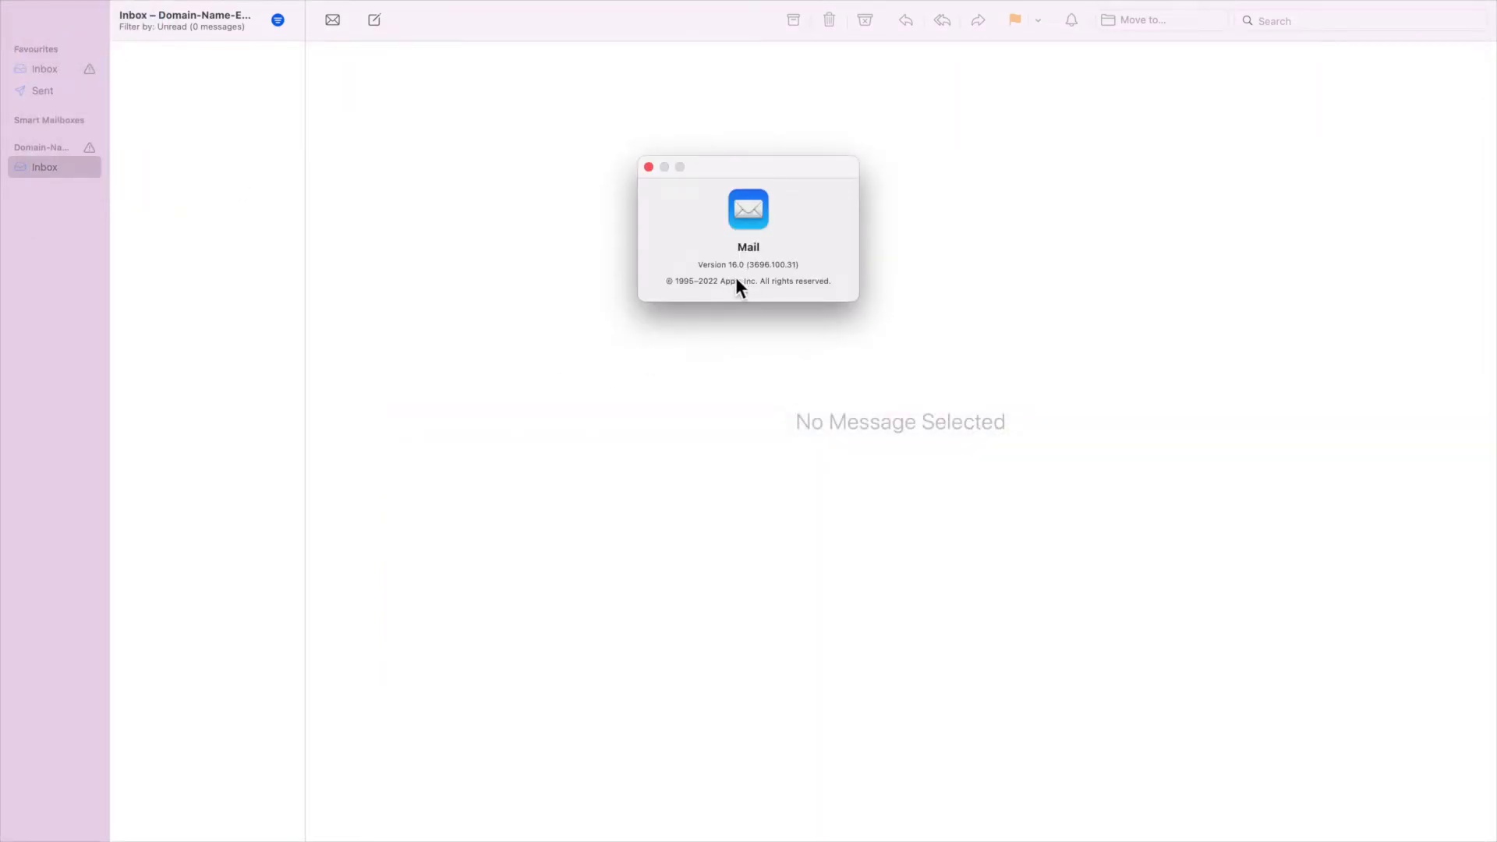
pyautogui.click(650, 169)
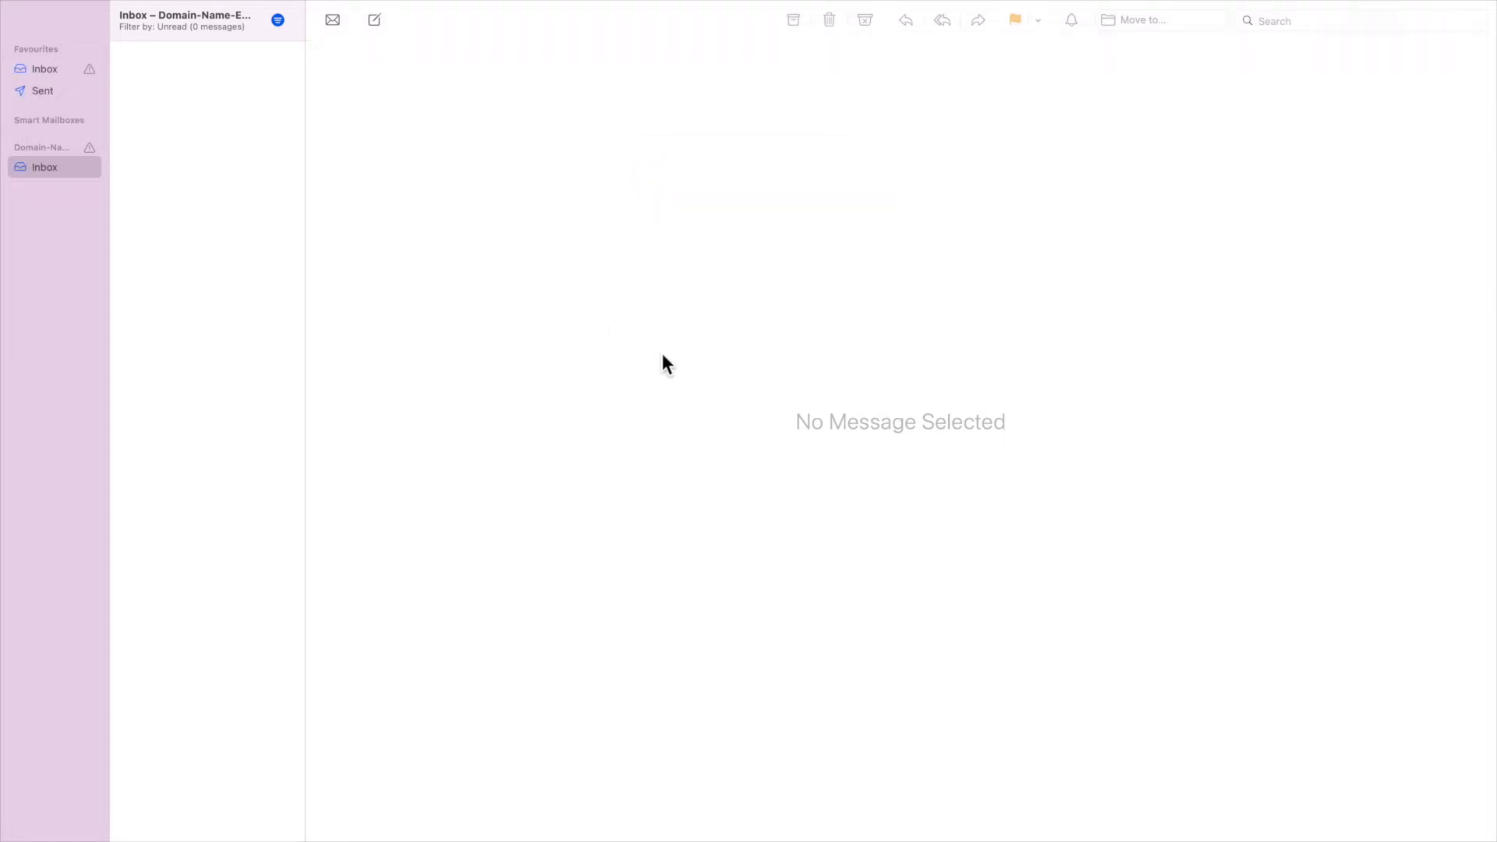
# - Examine the incoming and outgoing host names in the Domain-Name-Example account's server settings
pyautogui.click(55, 12)
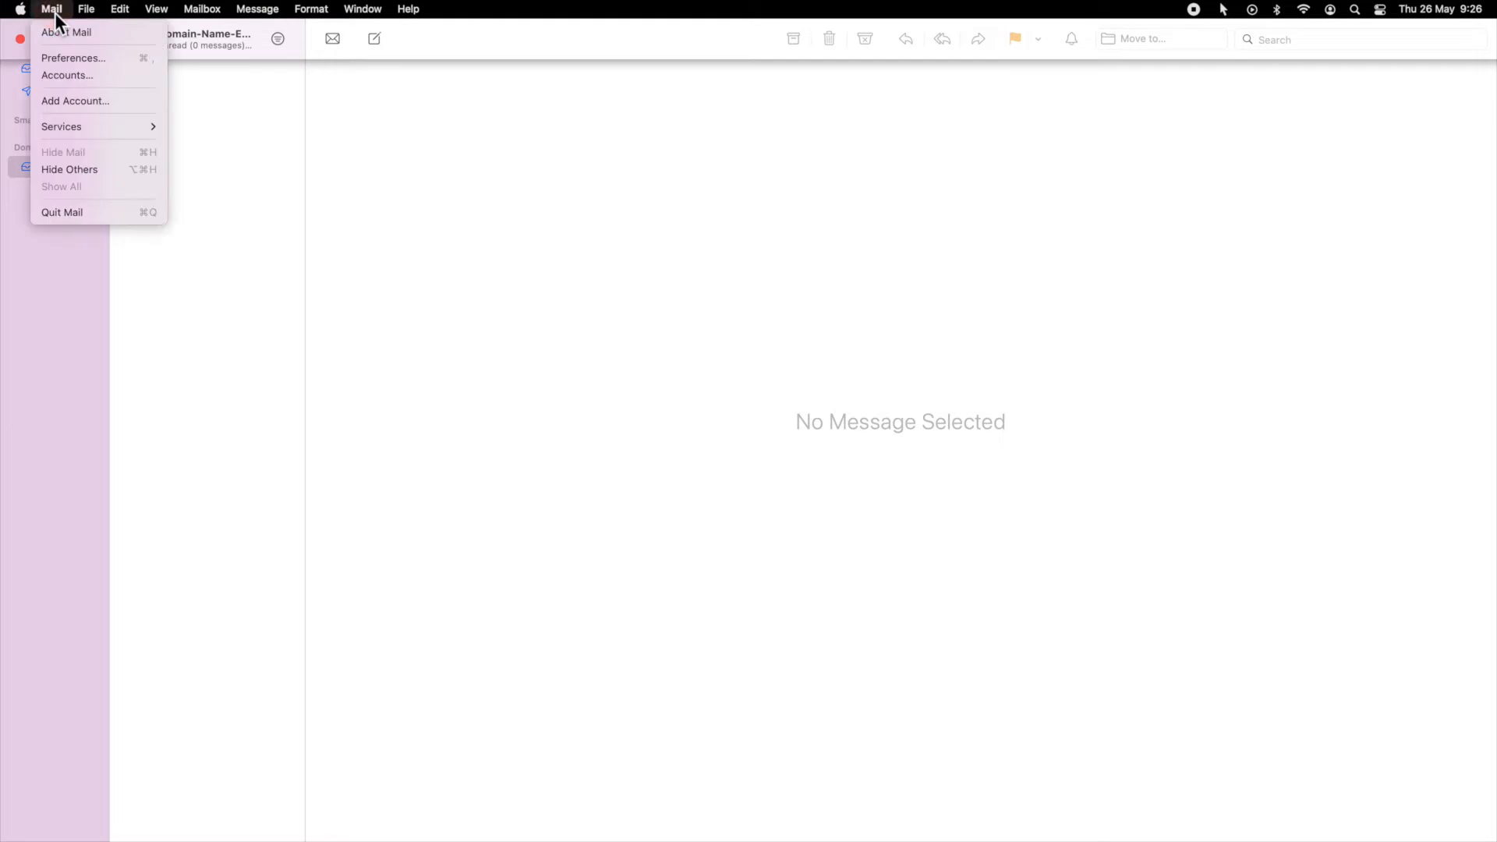
pyautogui.click(81, 57)
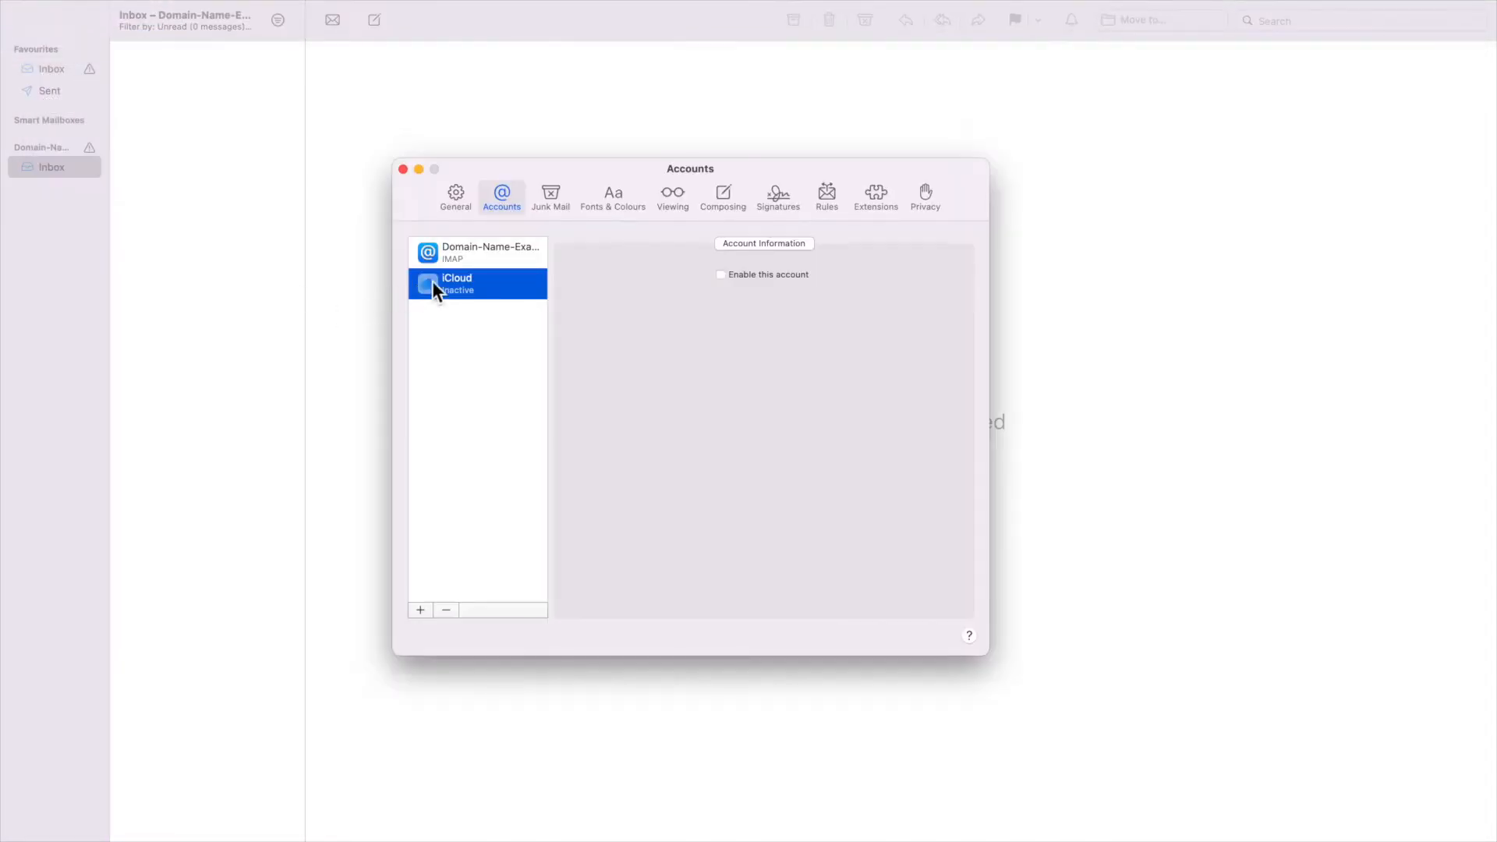
pyautogui.click(461, 256)
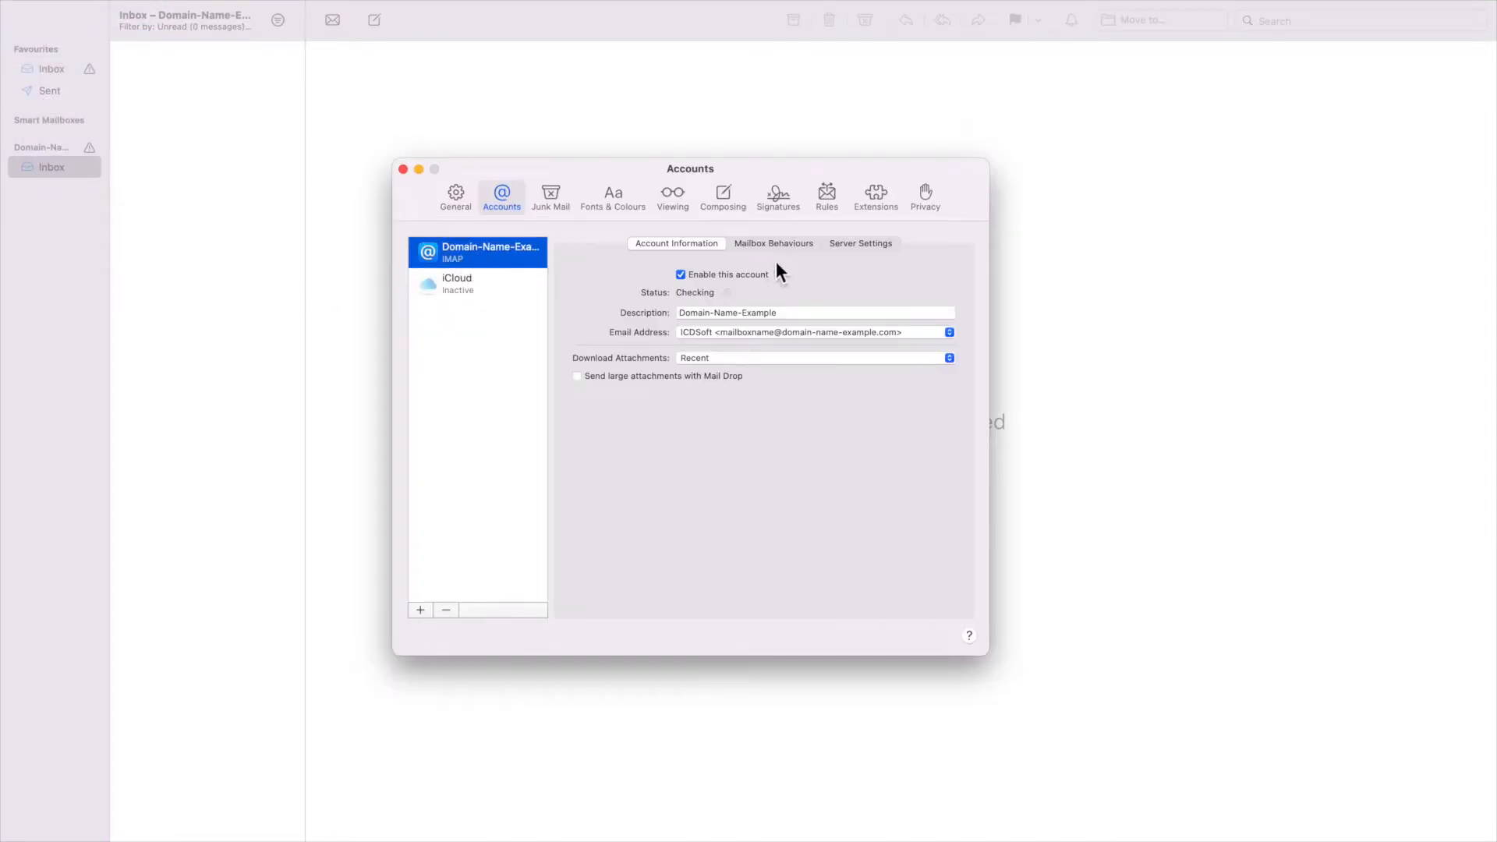
pyautogui.click(847, 247)
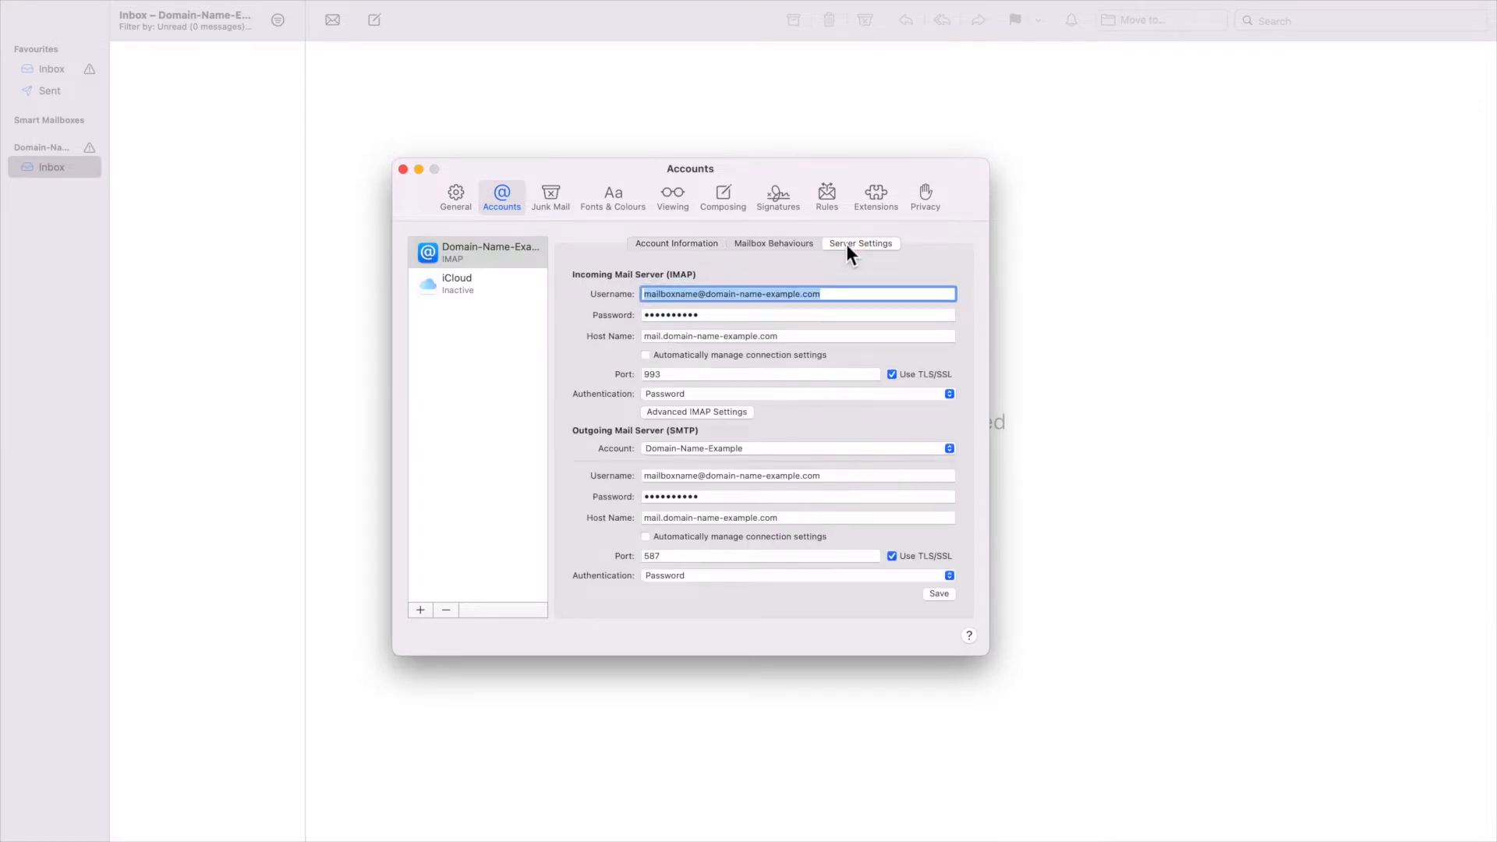
pyautogui.click(737, 339)
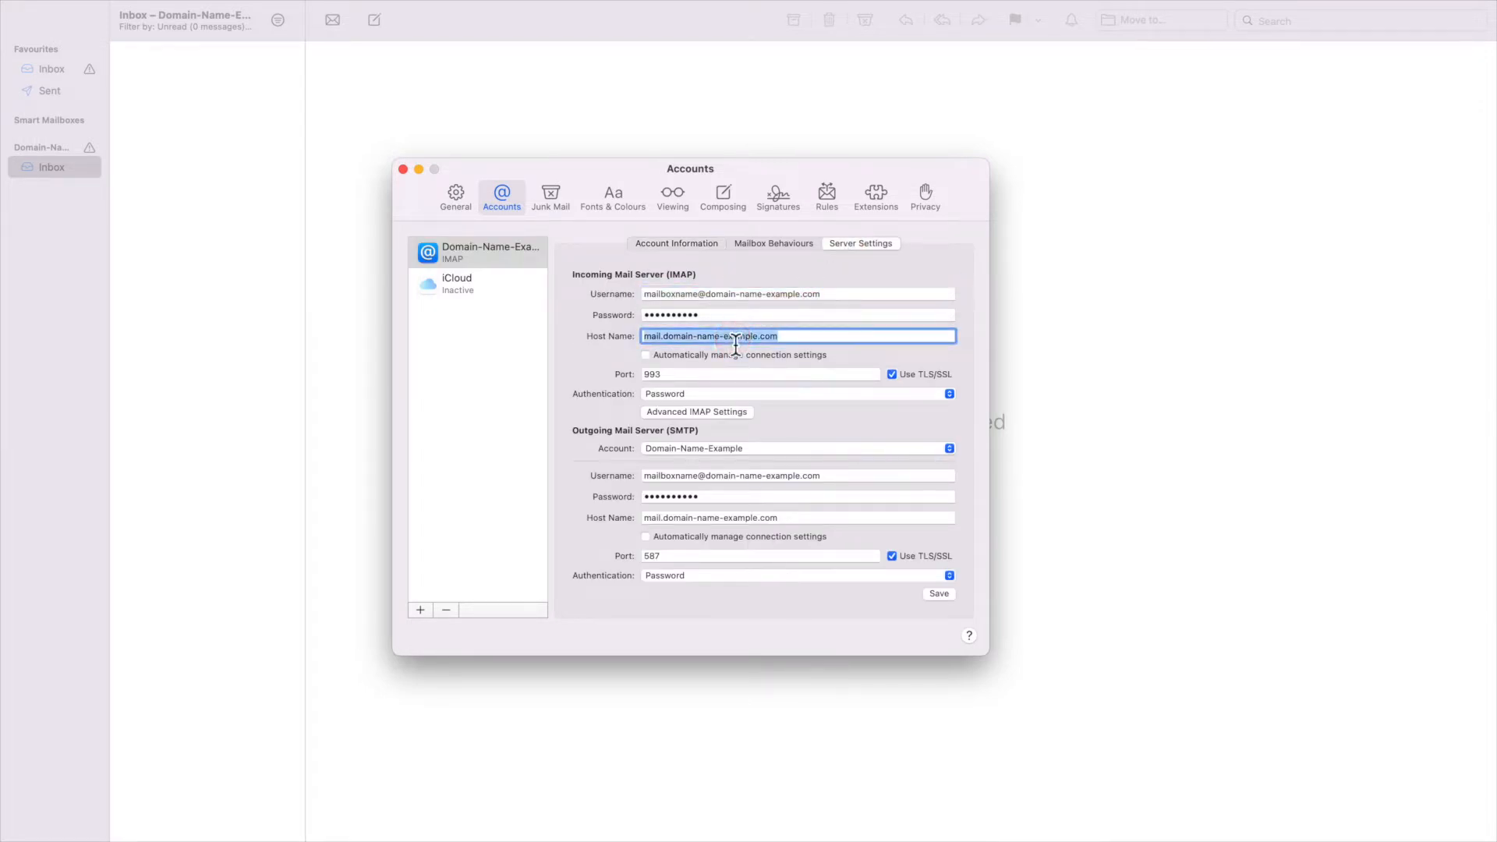
pyautogui.click(729, 519)
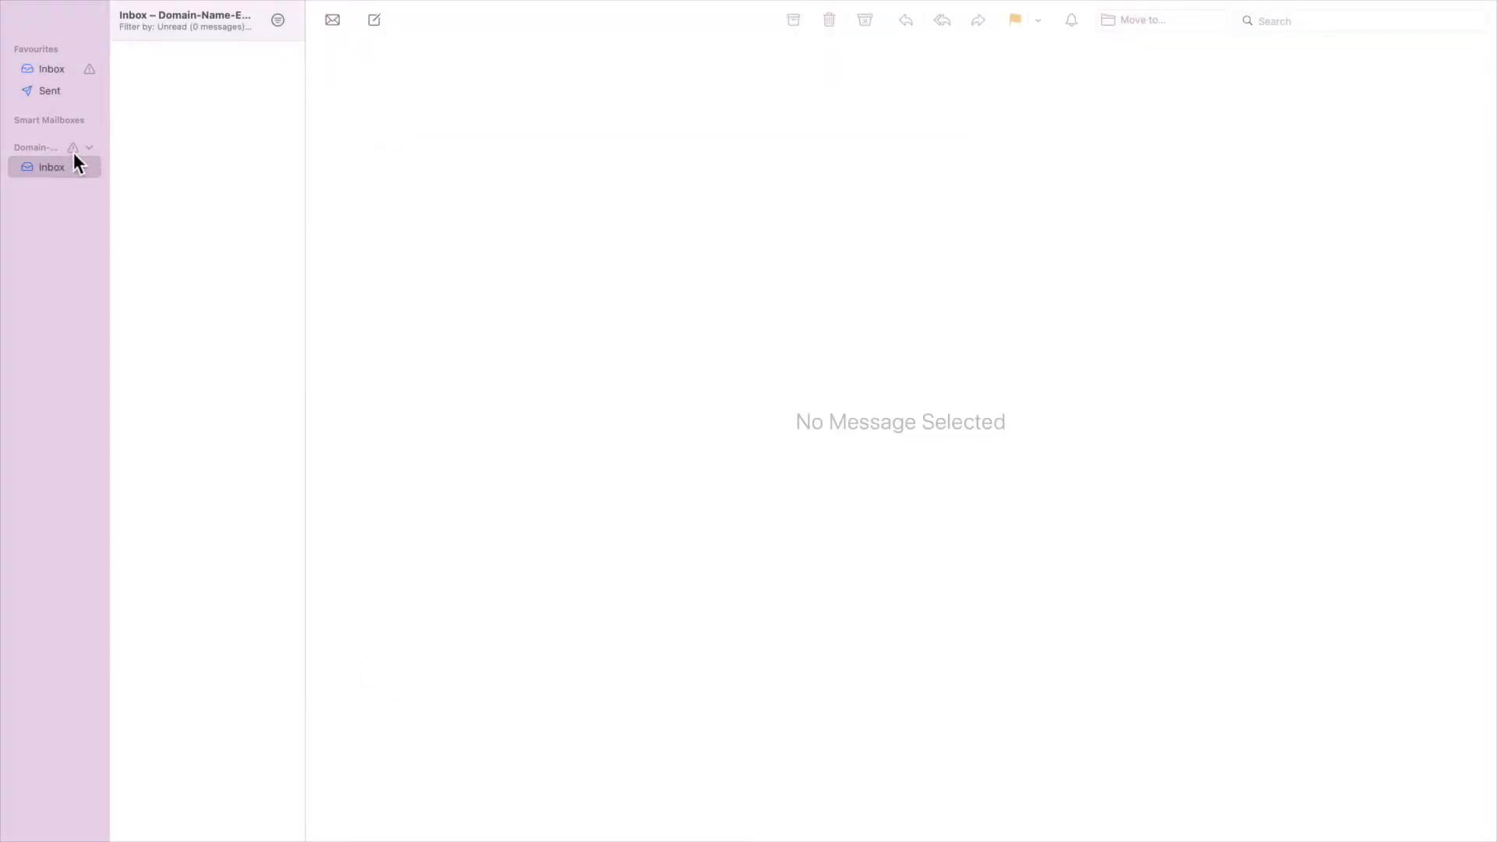
# - Open the Domain-Name-Example account's connection warning, inspect the server's certificate details and dismiss the warning
pyautogui.click(74, 150)
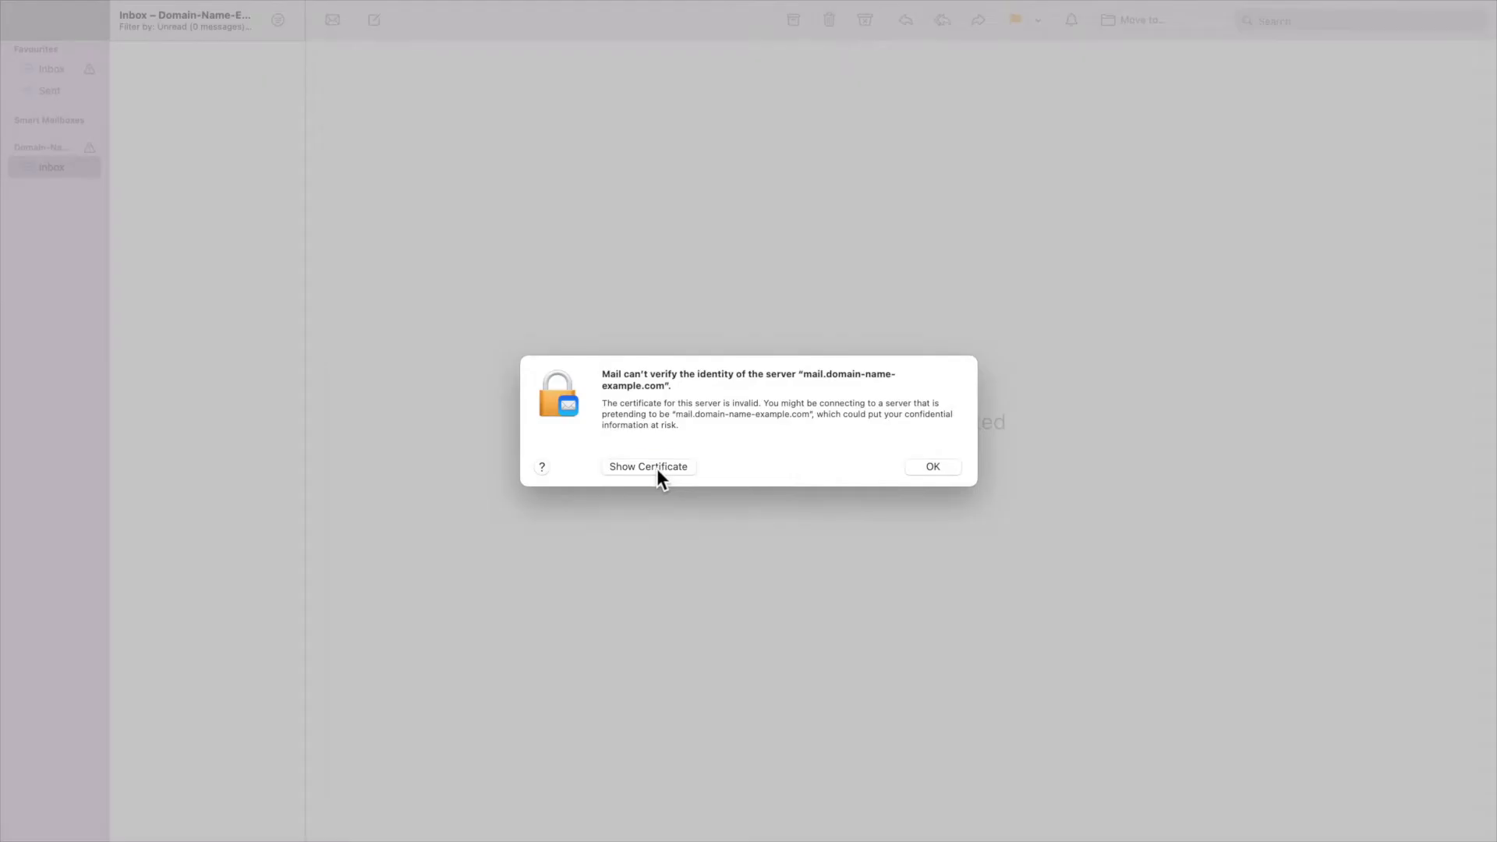
pyautogui.click(658, 469)
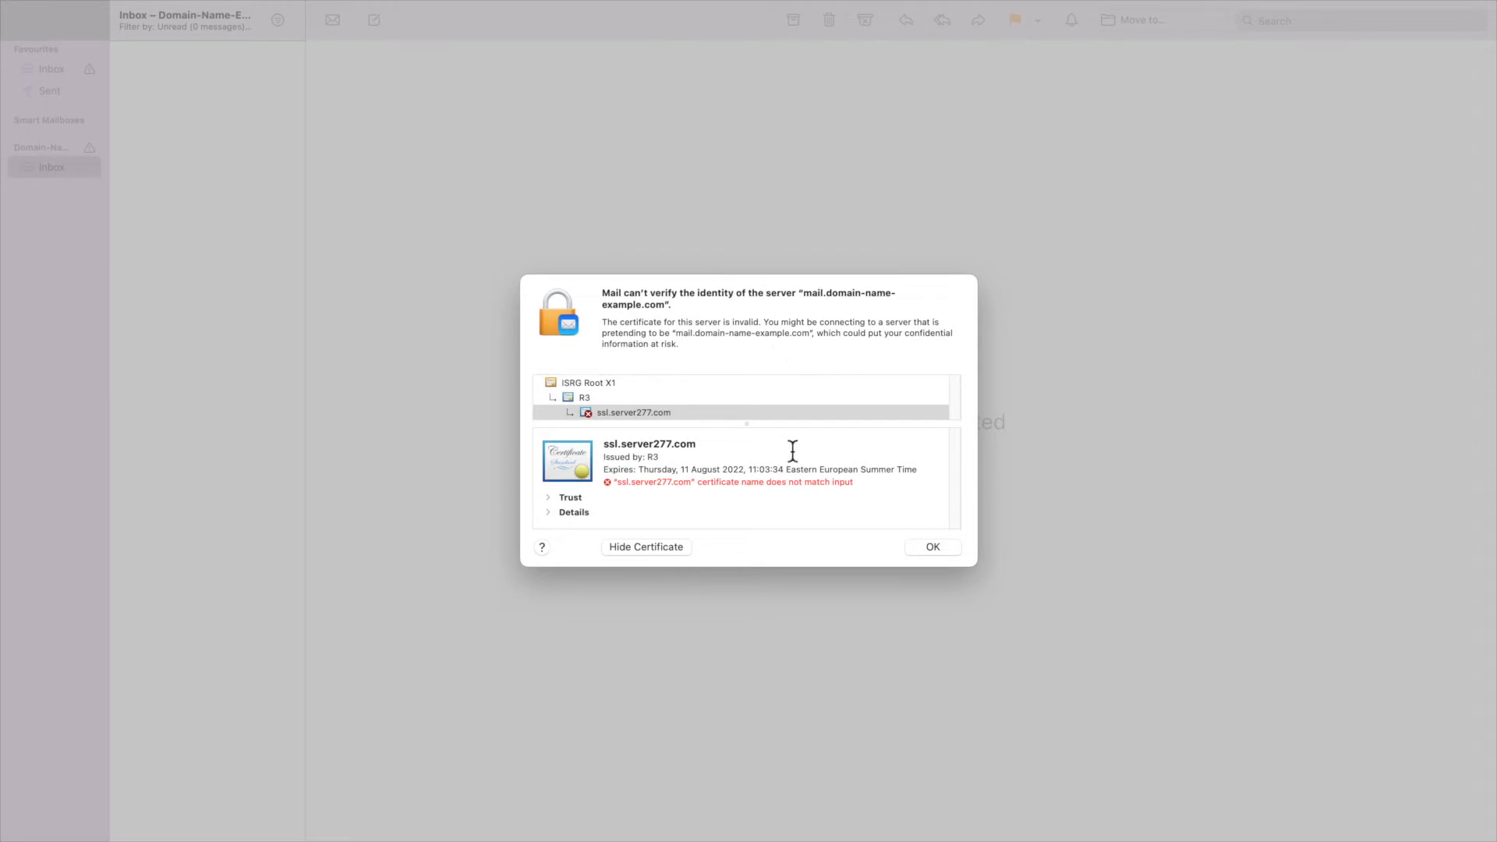
pyautogui.click(930, 548)
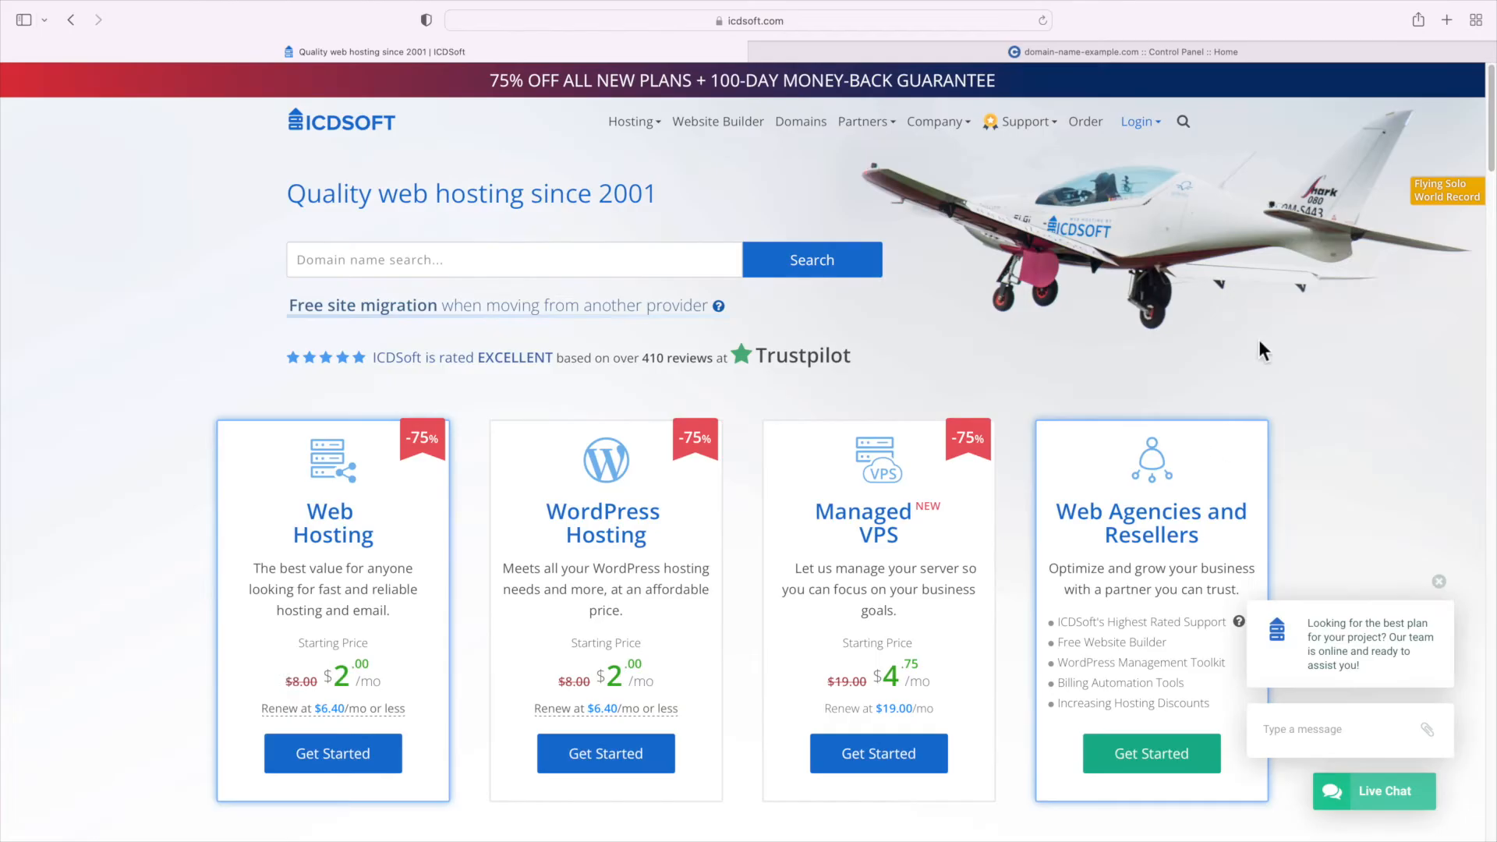
# - In Safari, open the ICDSoft online manual's e-mail article on Apple Mail for Mac OS X 12.4 (IMAP & SMTP over SSL)
pyautogui.scroll(-15, 1228, 305)
pyautogui.scroll(-15, 1227, 305)
pyautogui.click(1087, 416)
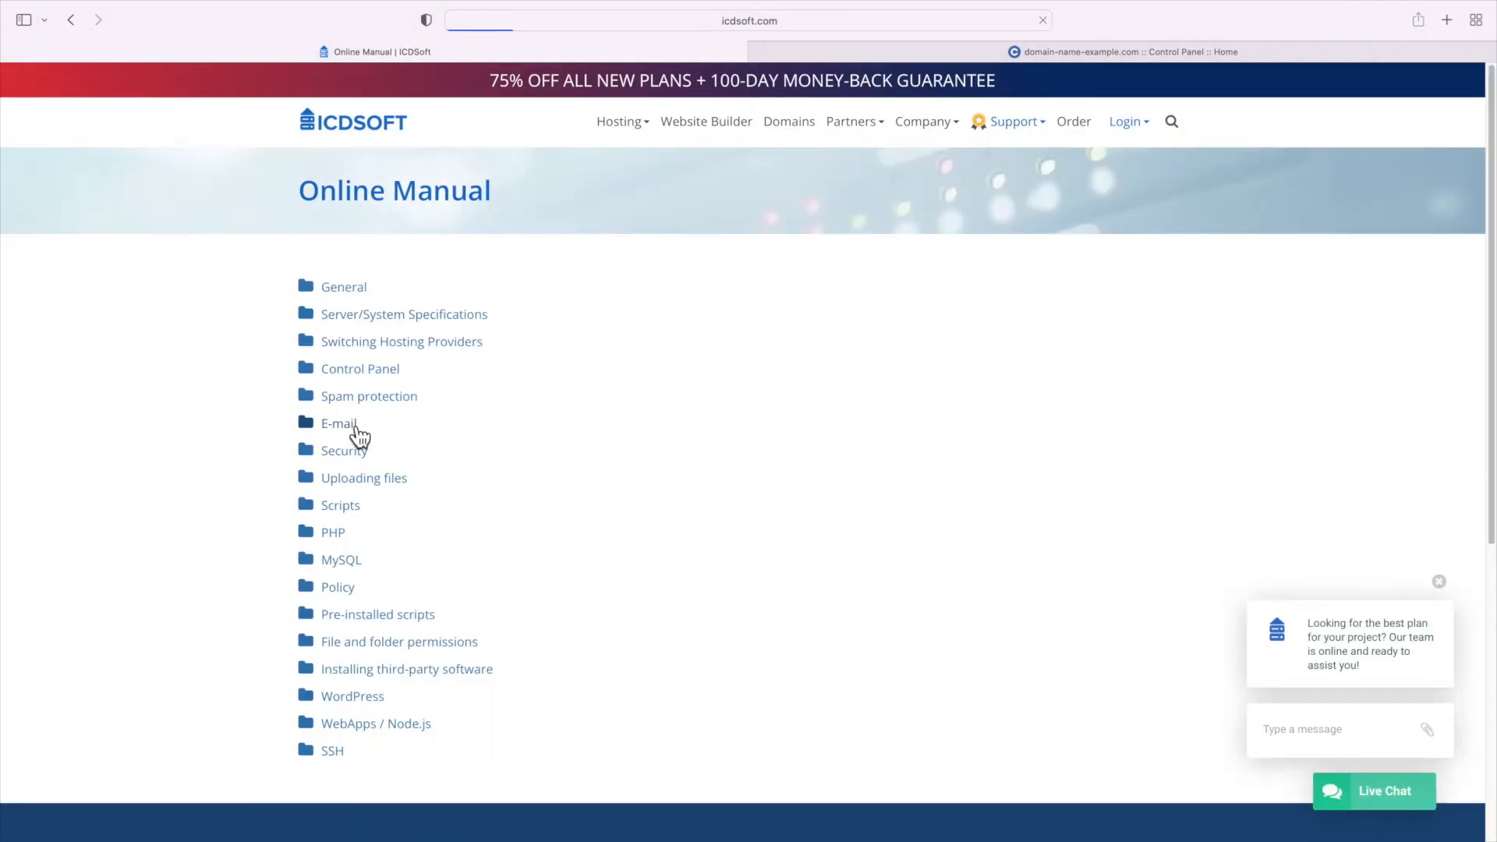
pyautogui.click(344, 425)
pyautogui.click(442, 328)
pyautogui.click(425, 375)
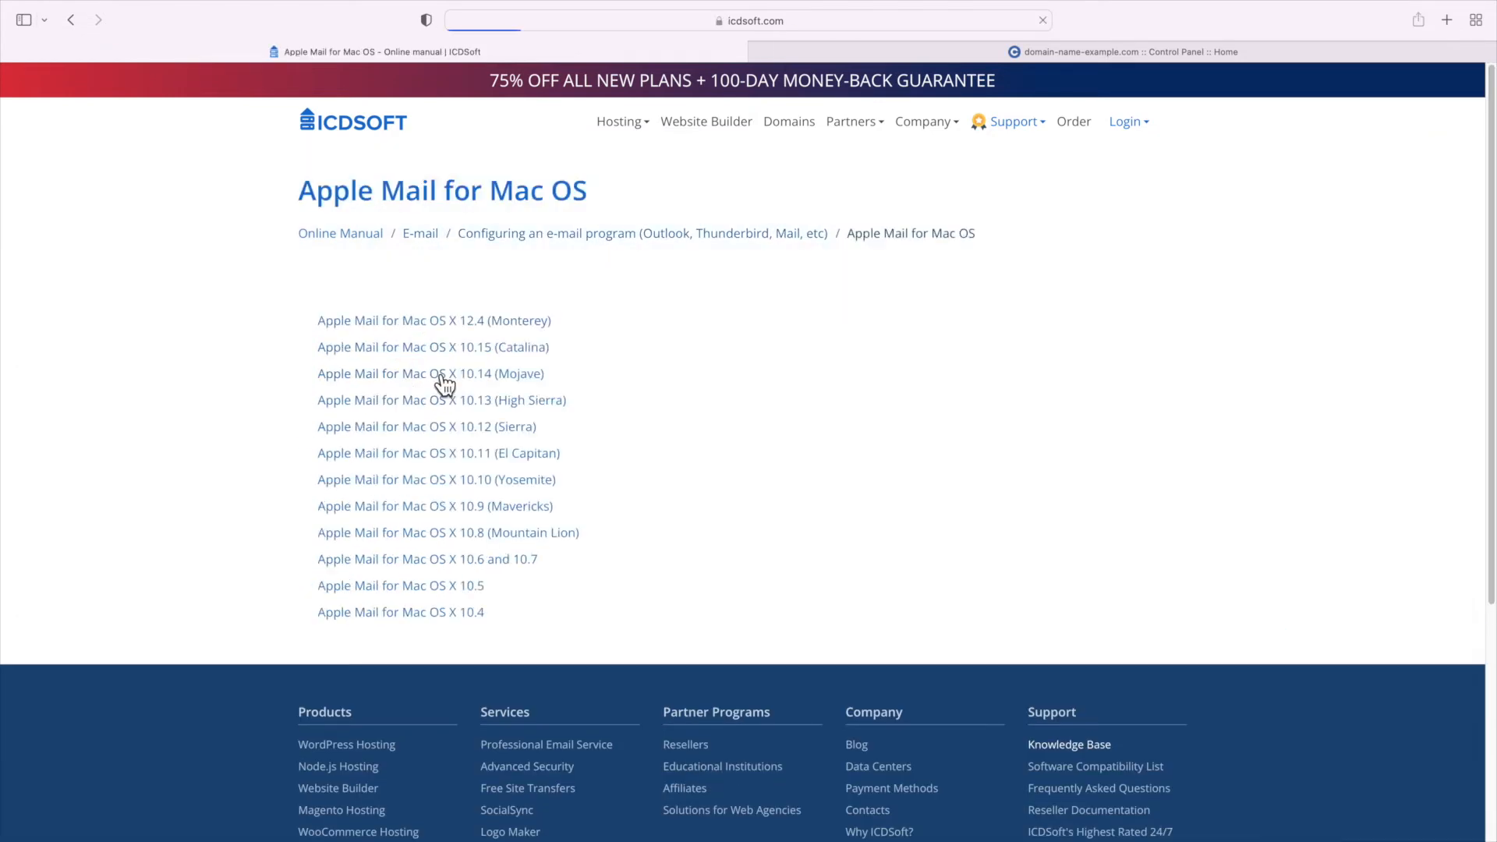
pyautogui.click(467, 323)
pyautogui.click(472, 344)
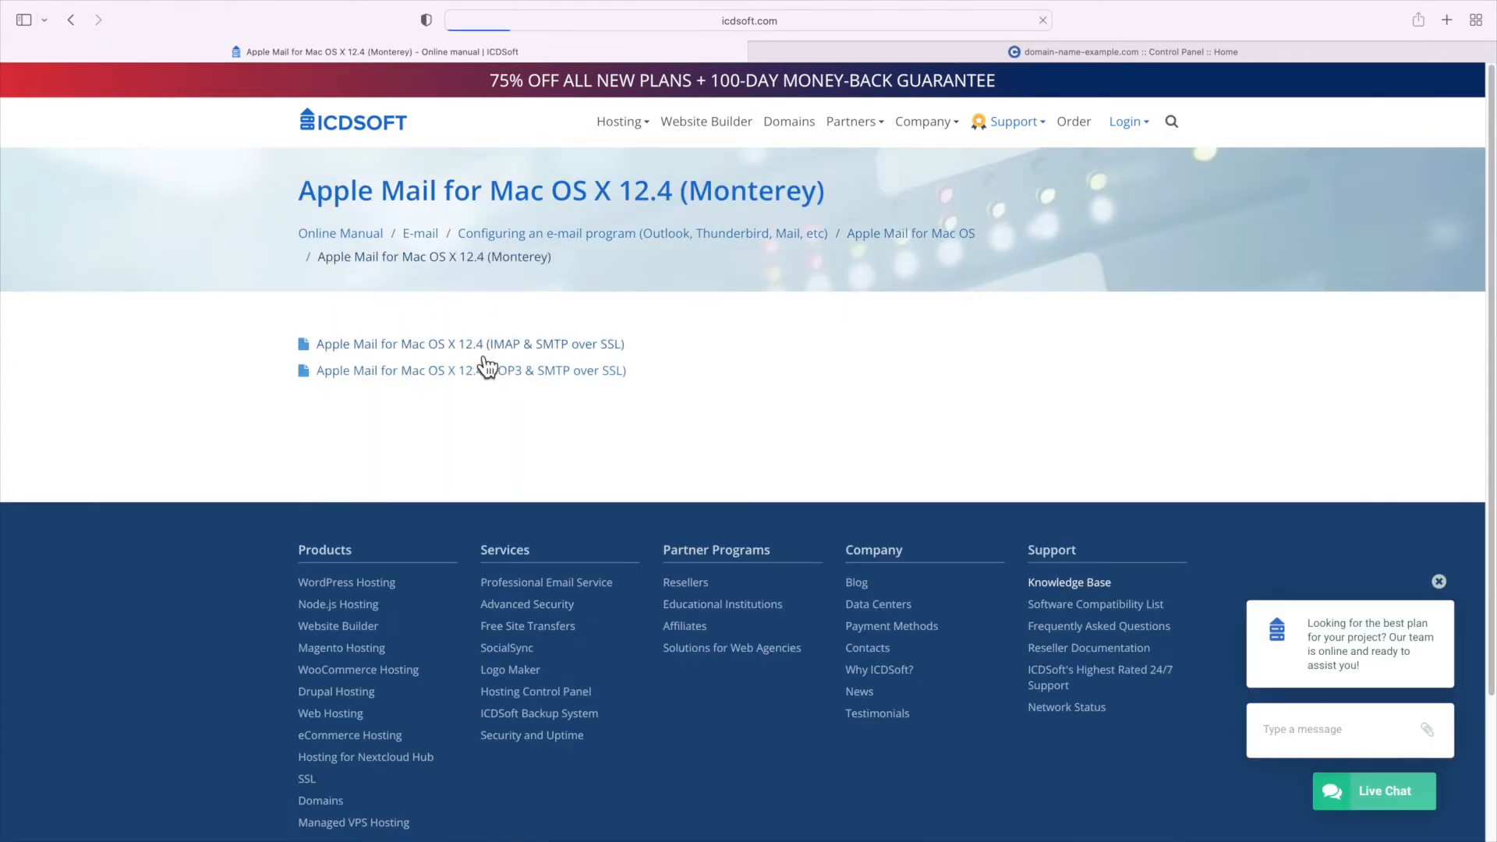
# - Read the article's incoming and outgoing mail server instructions and look up the server name in the hosting control panel
pyautogui.scroll(-20, 1407, 251)
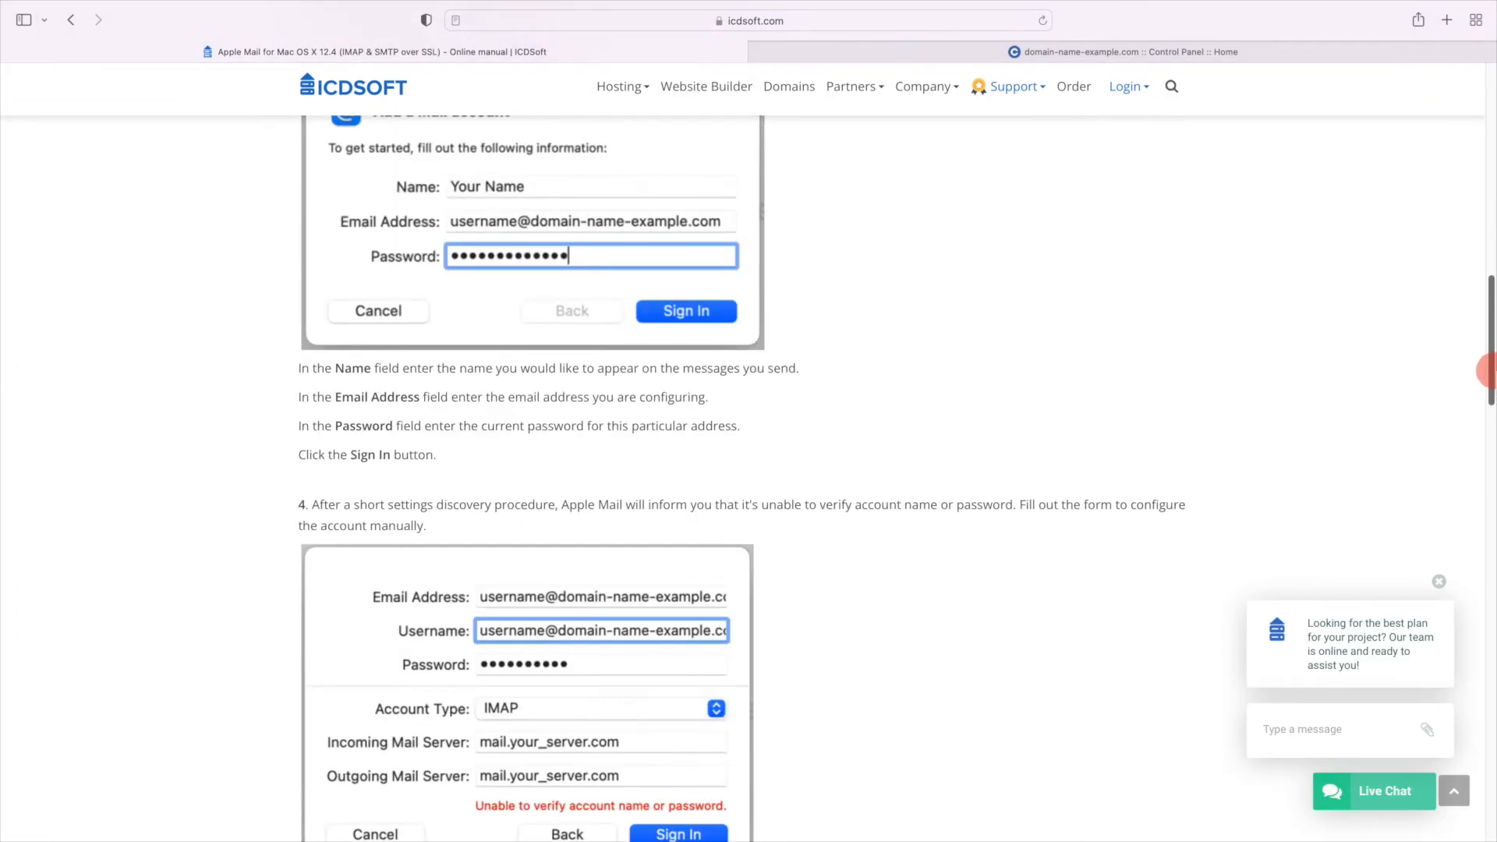
pyautogui.moveTo(298, 511); pyautogui.dragTo(885, 537)
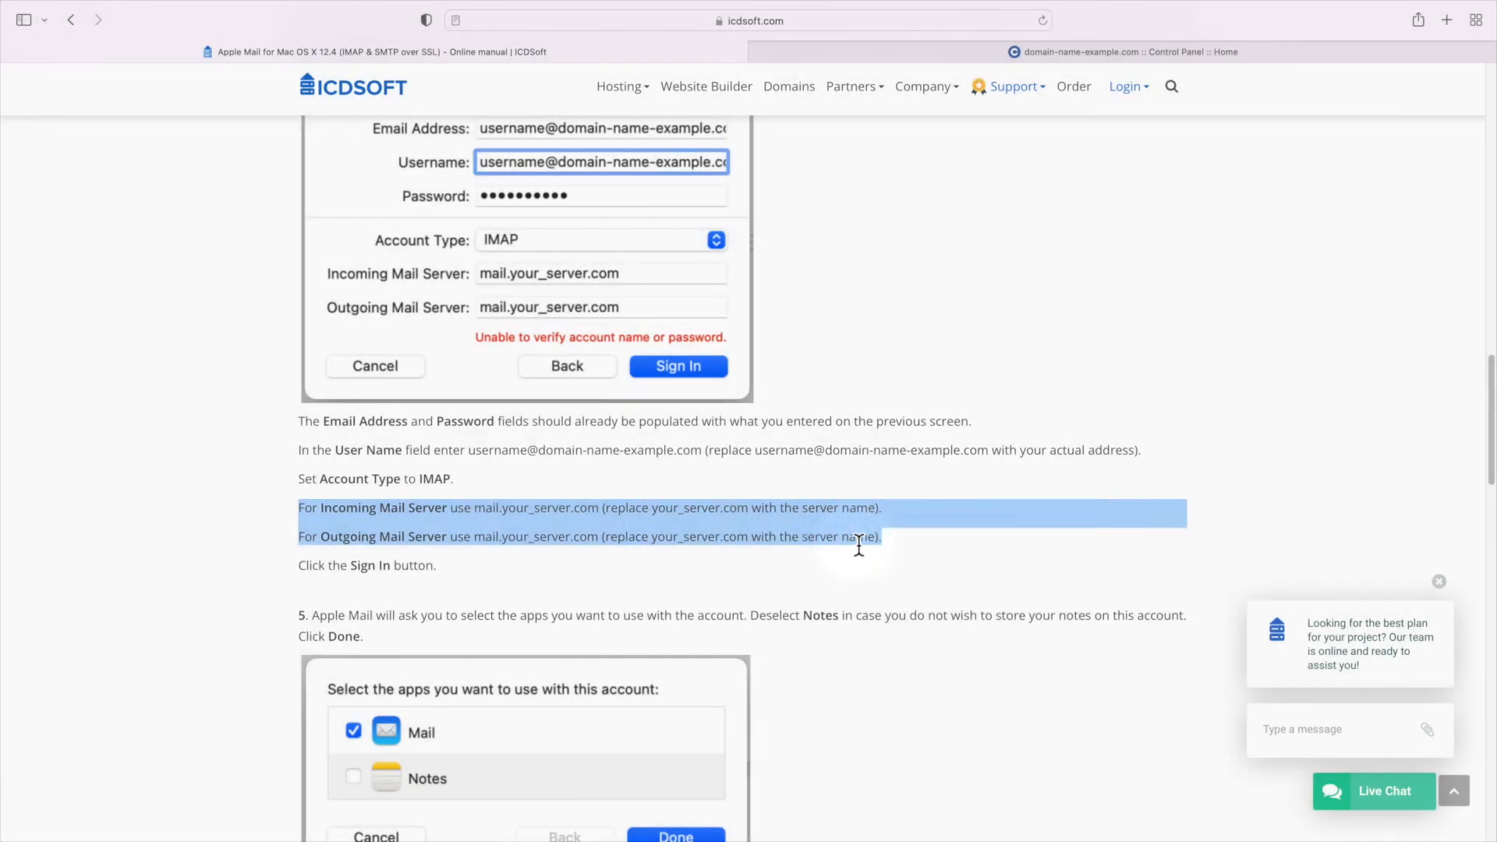
pyautogui.click(869, 531)
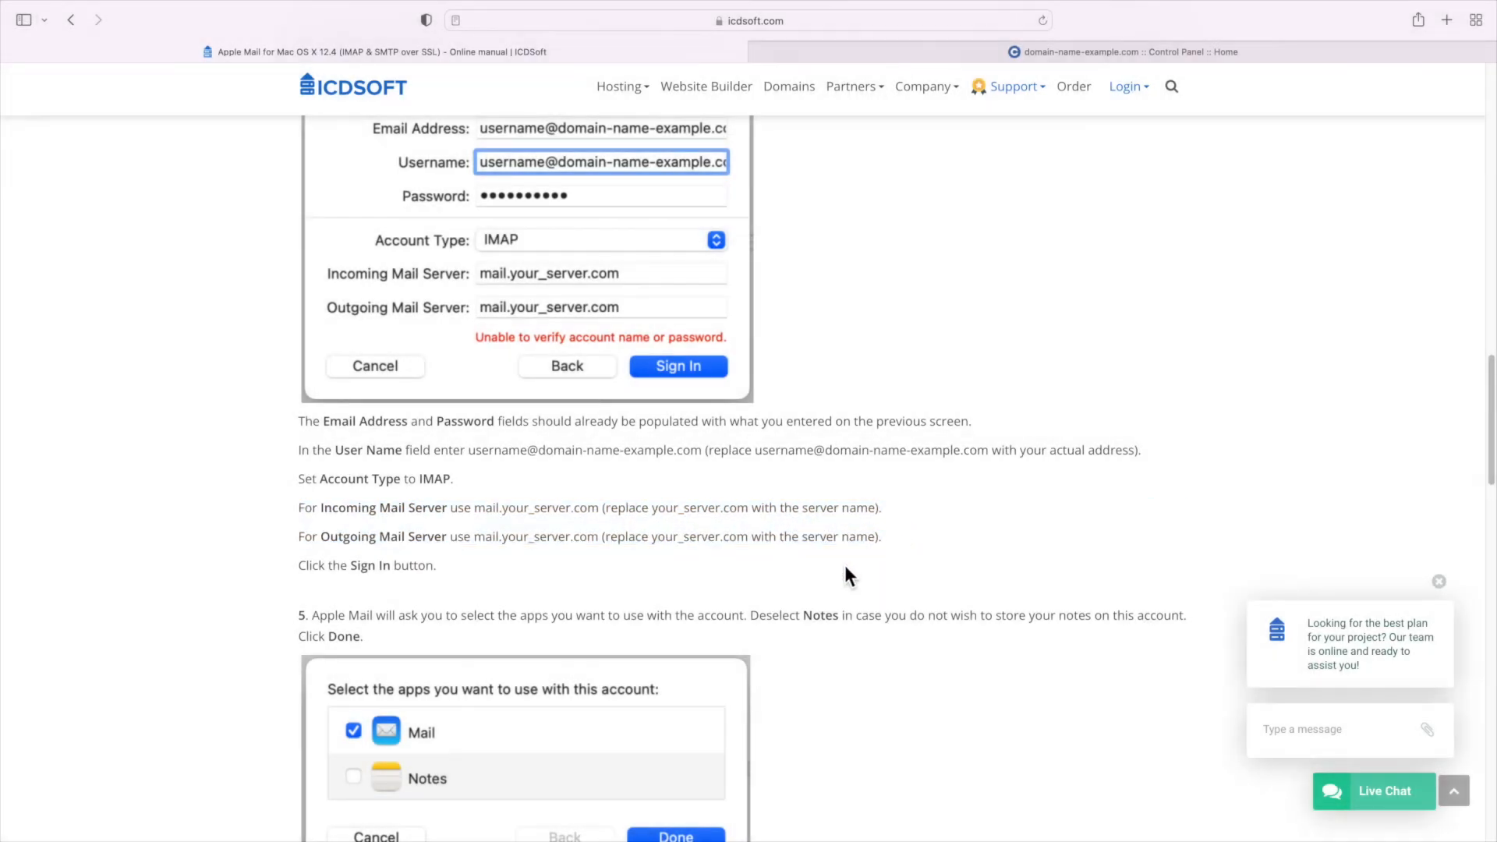
pyautogui.click(1058, 54)
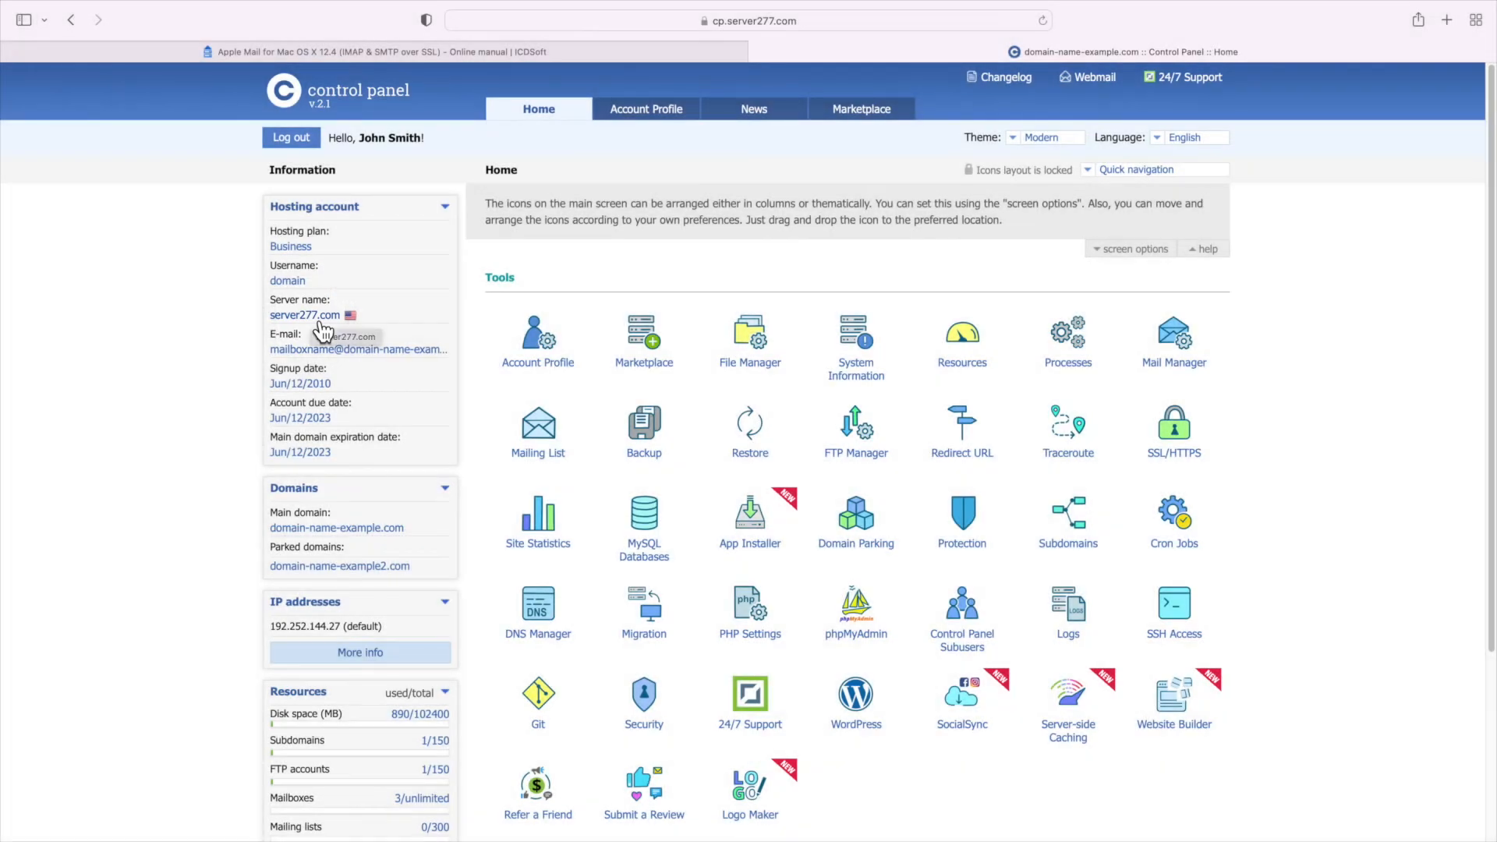
# - Return to the manual article and send "Hello, could you let me know what the server address is for my domain?" in the live chat
pyautogui.click(685, 53)
pyautogui.write('Hello, could ')
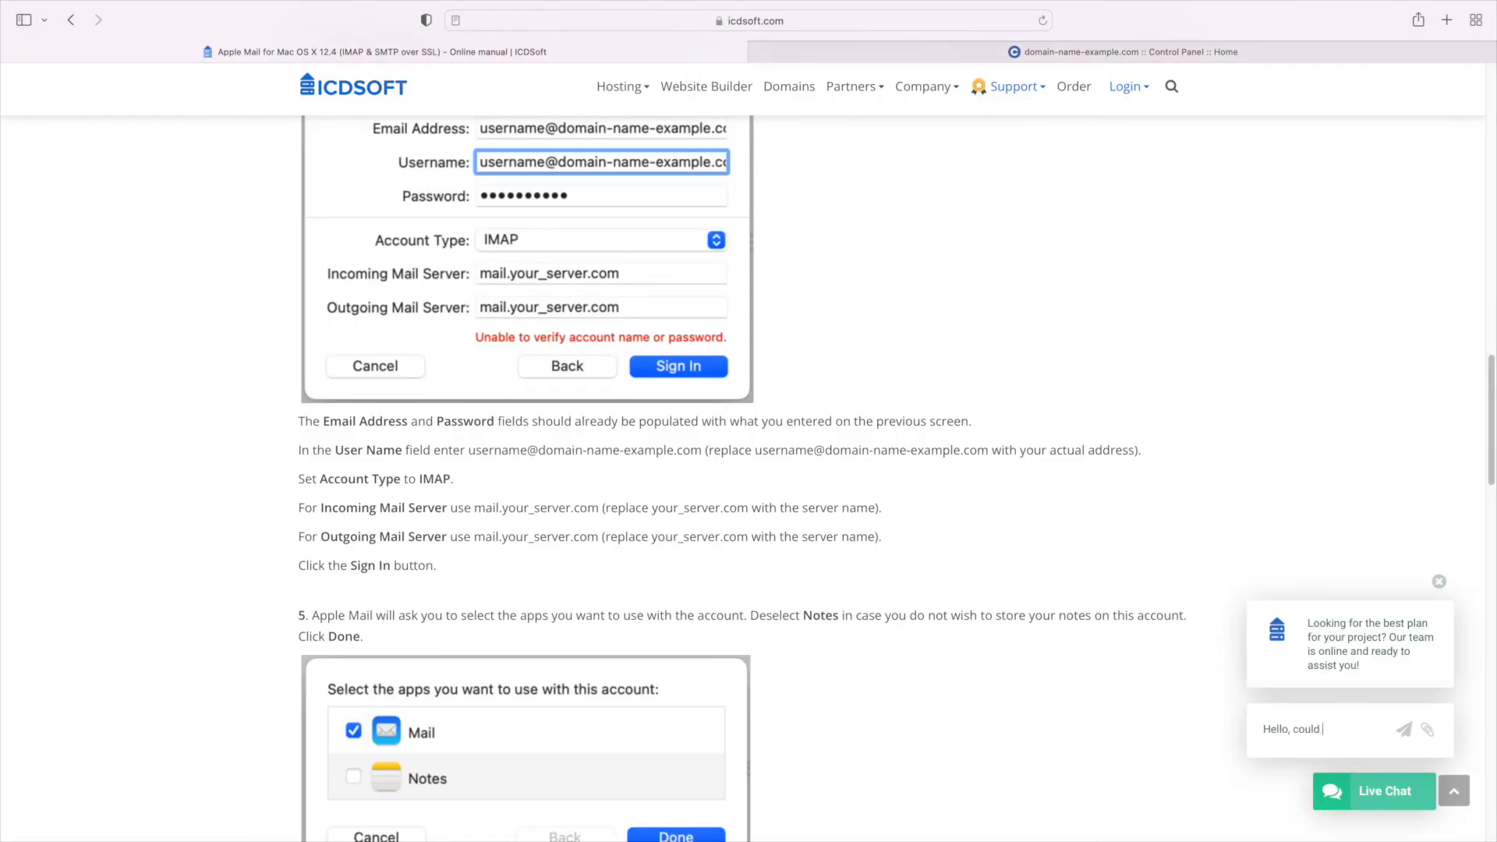
pyautogui.write('you let me know what the server address is for my domain?')
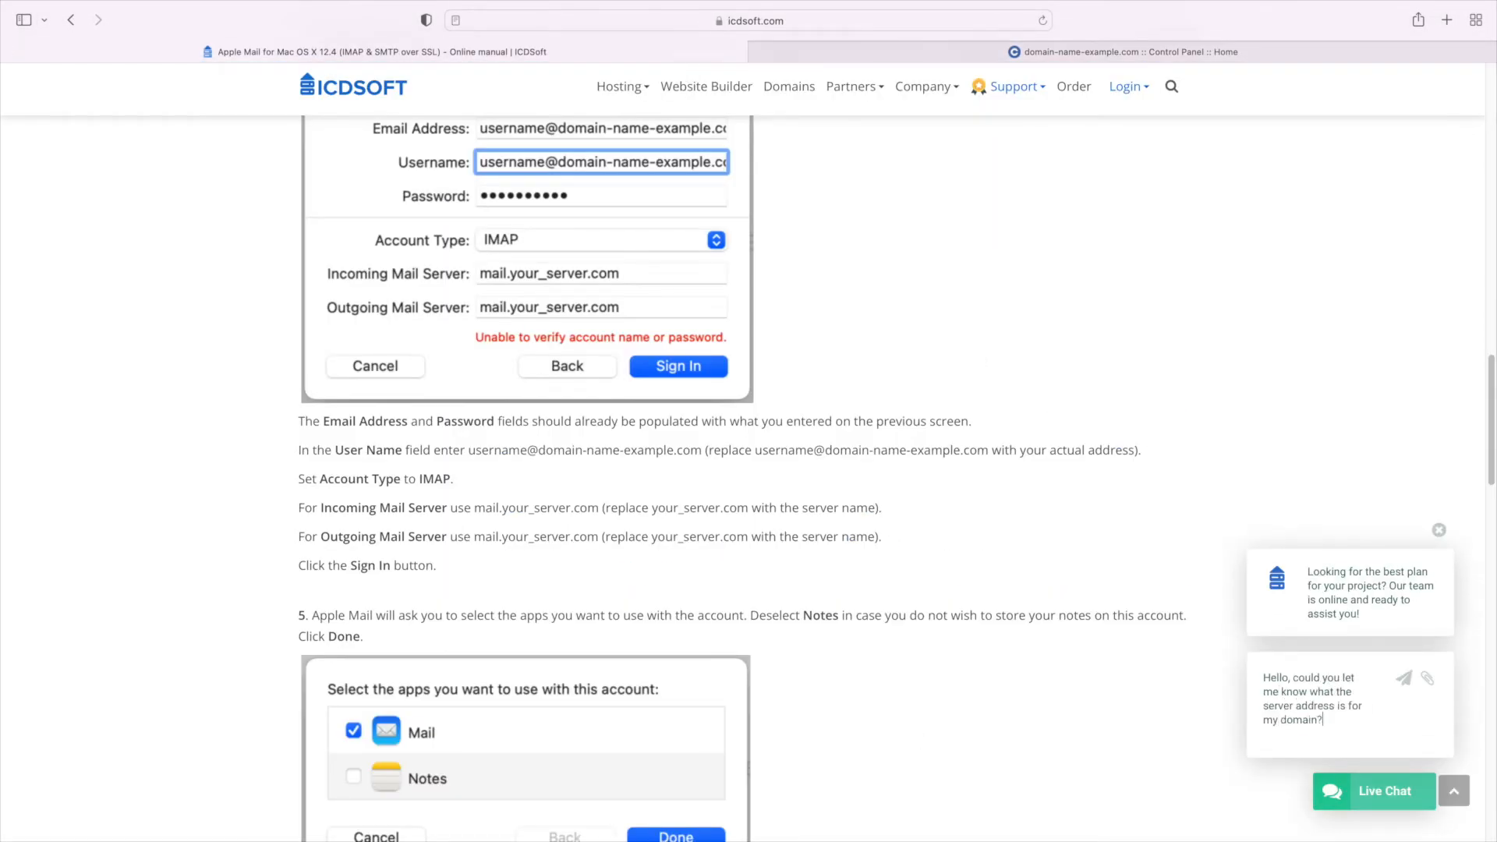
pyautogui.press('Return')
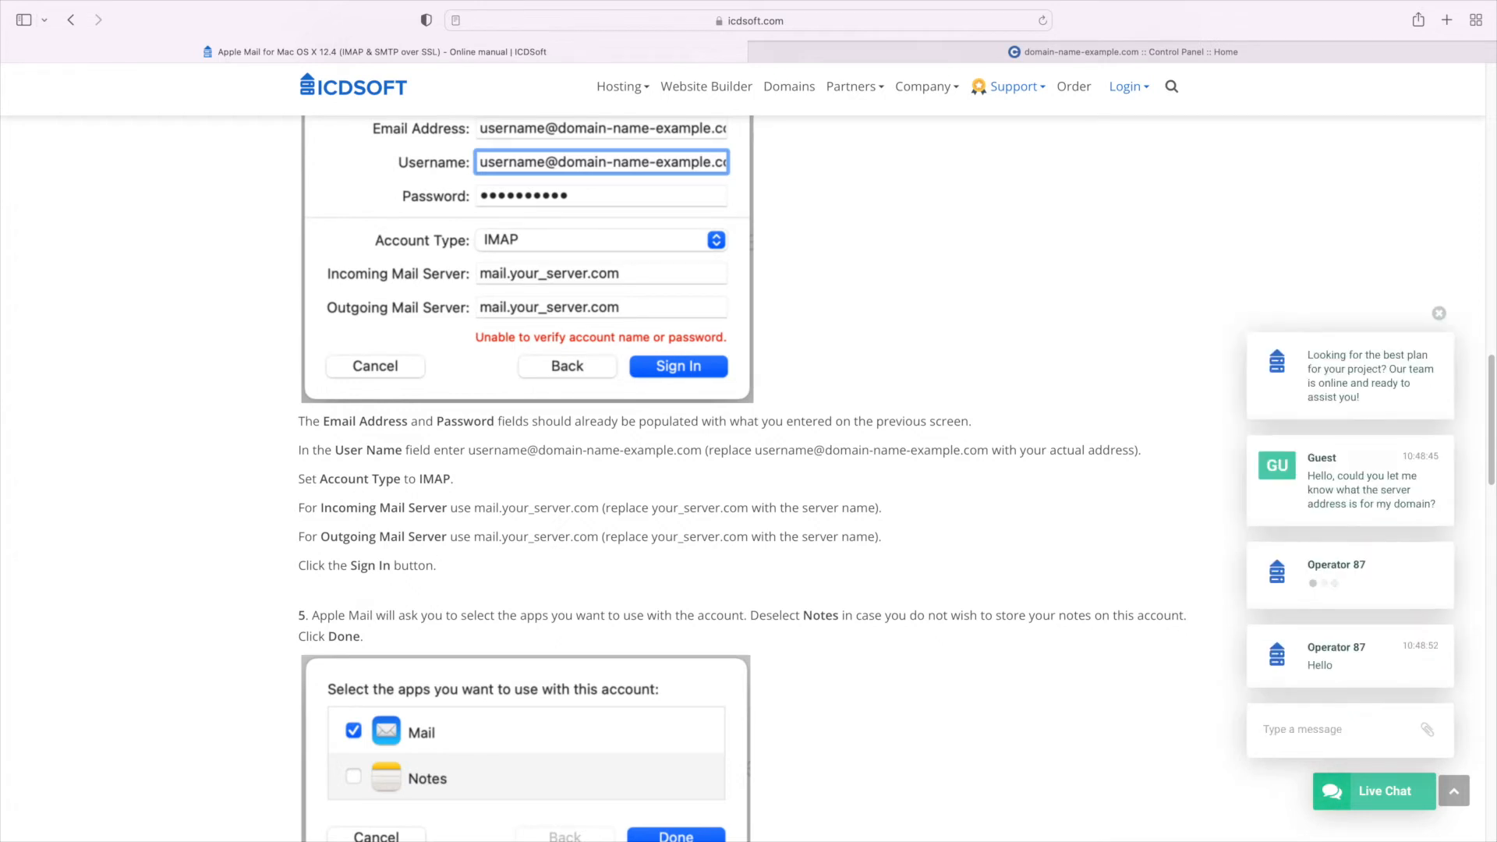
# - Reply in the live chat with "It's domain-name-example.com." and send "Thank you."
pyautogui.write("It's domain-name-example.com.")
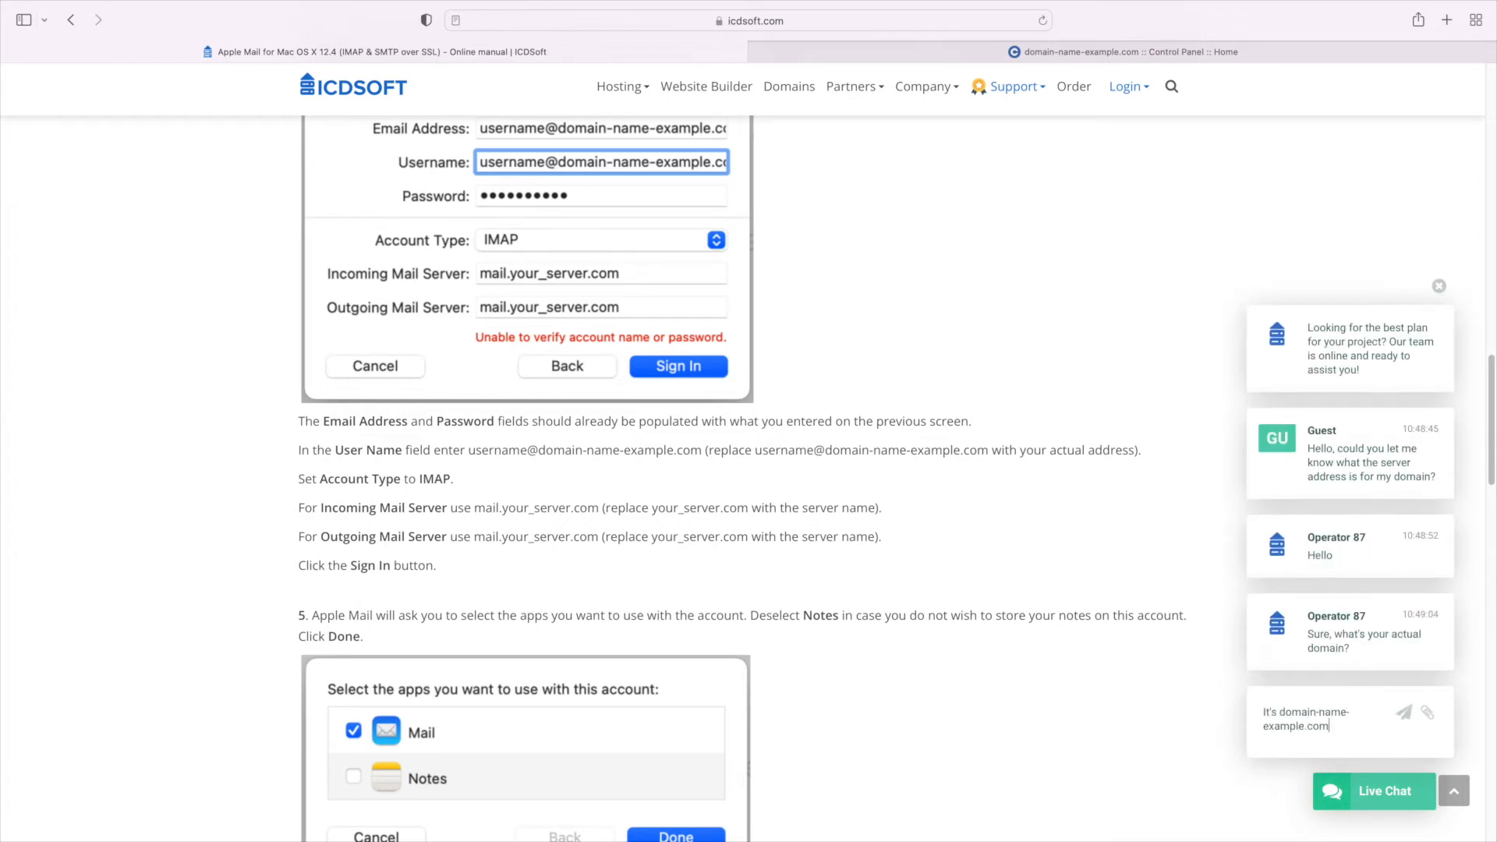
pyautogui.press('Return')
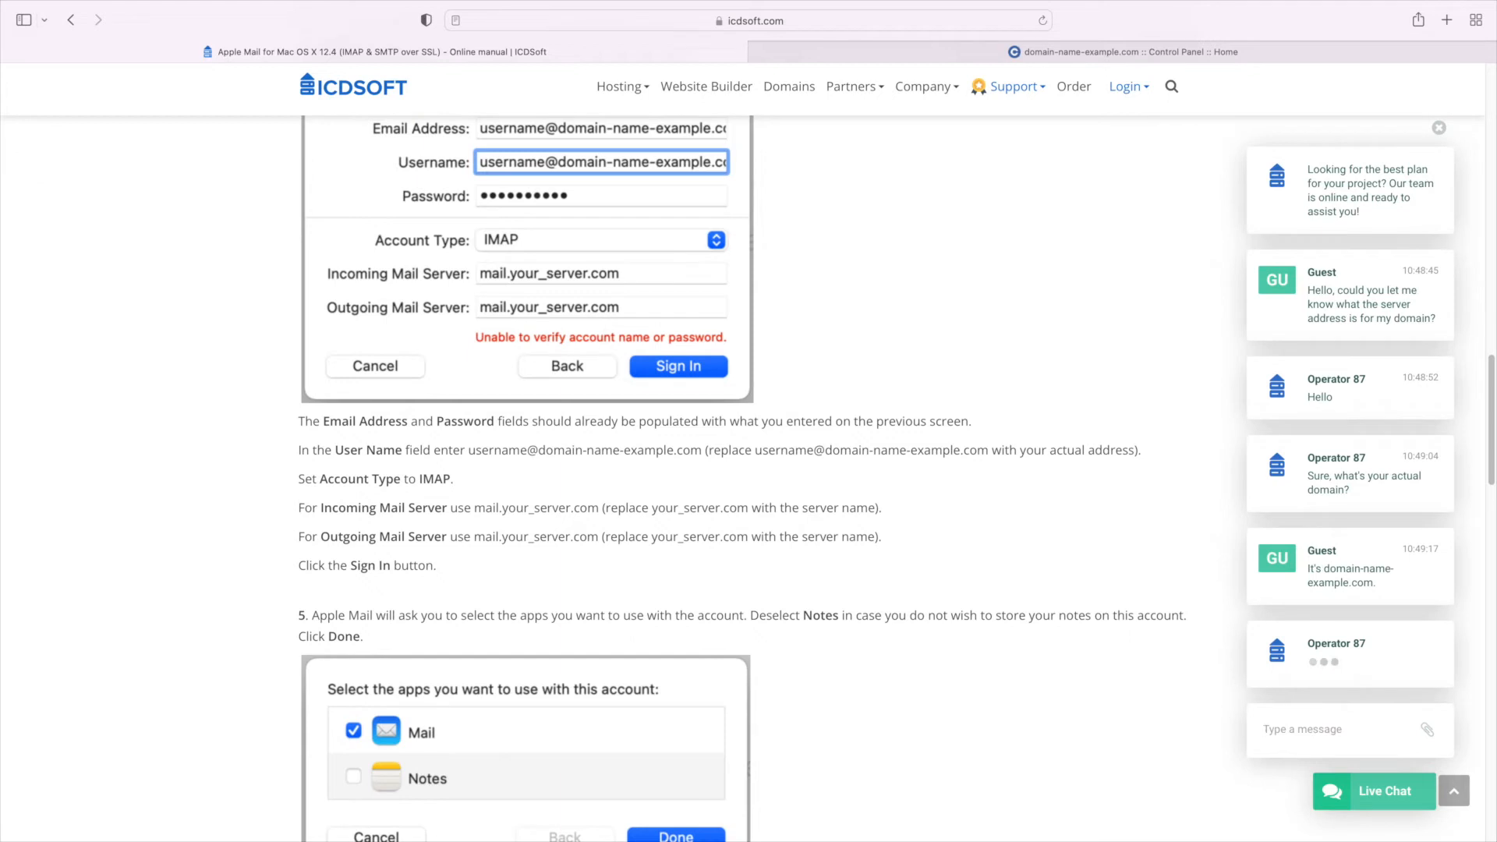
pyautogui.write('Thank you.')
pyautogui.press('Return')
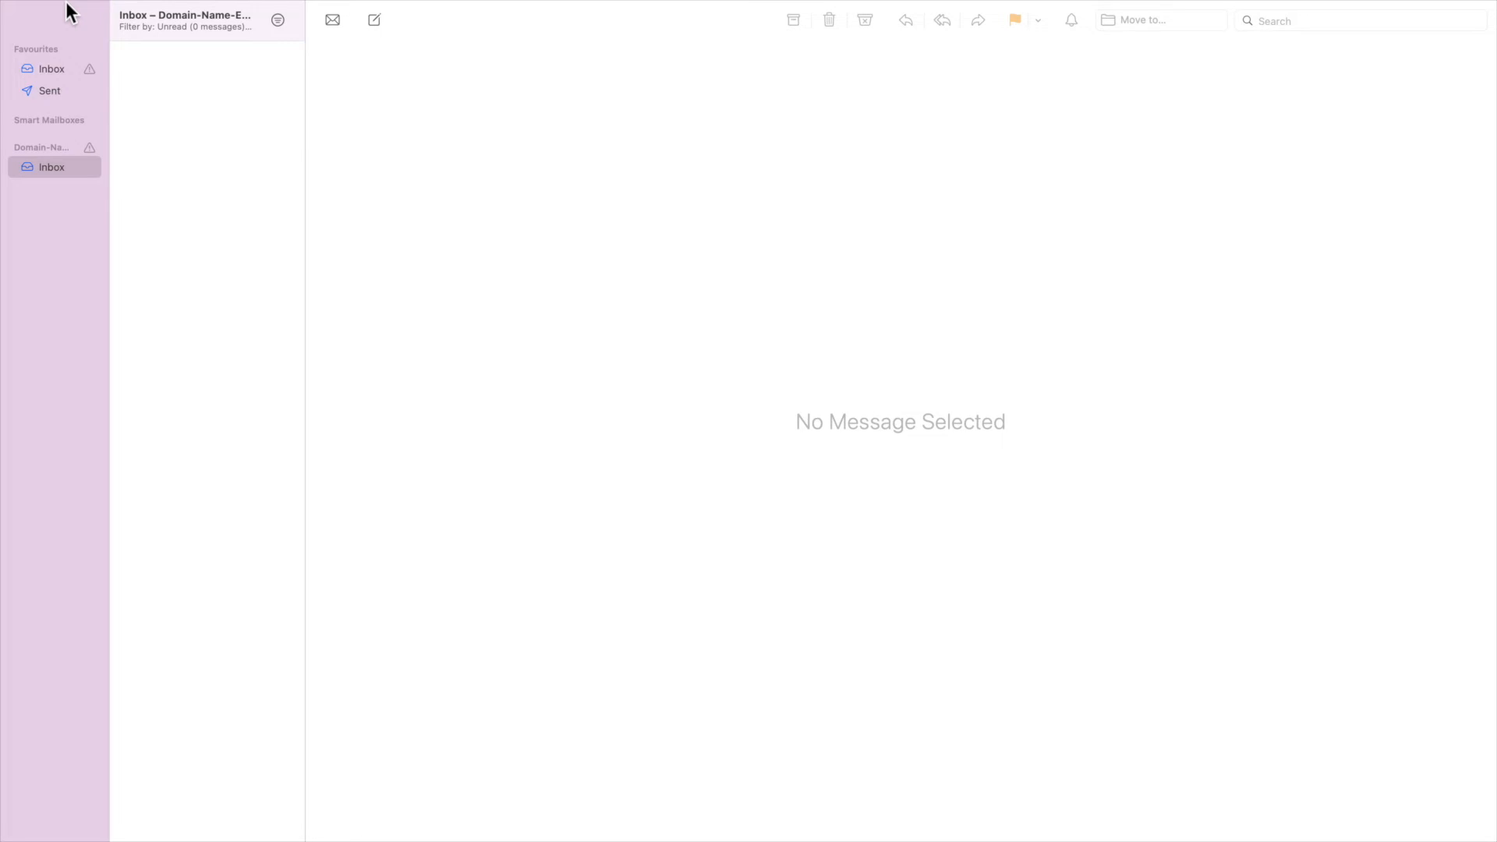
# - In Mail, set the Domain-Name-Example account's incoming mail server (IMAP) host name to mail.server277.com
pyautogui.click(53, 10)
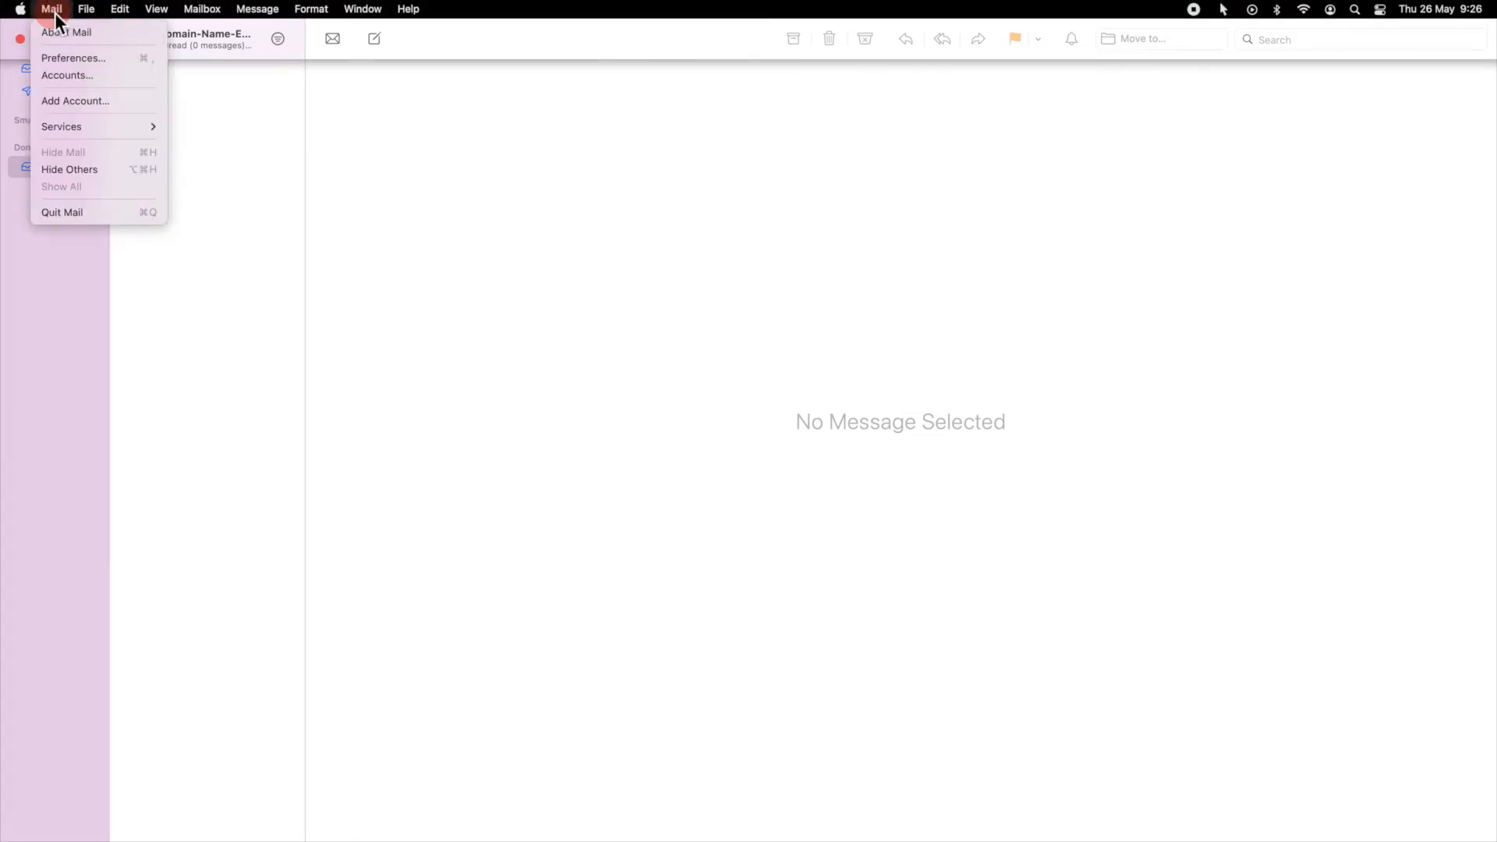
pyautogui.click(80, 56)
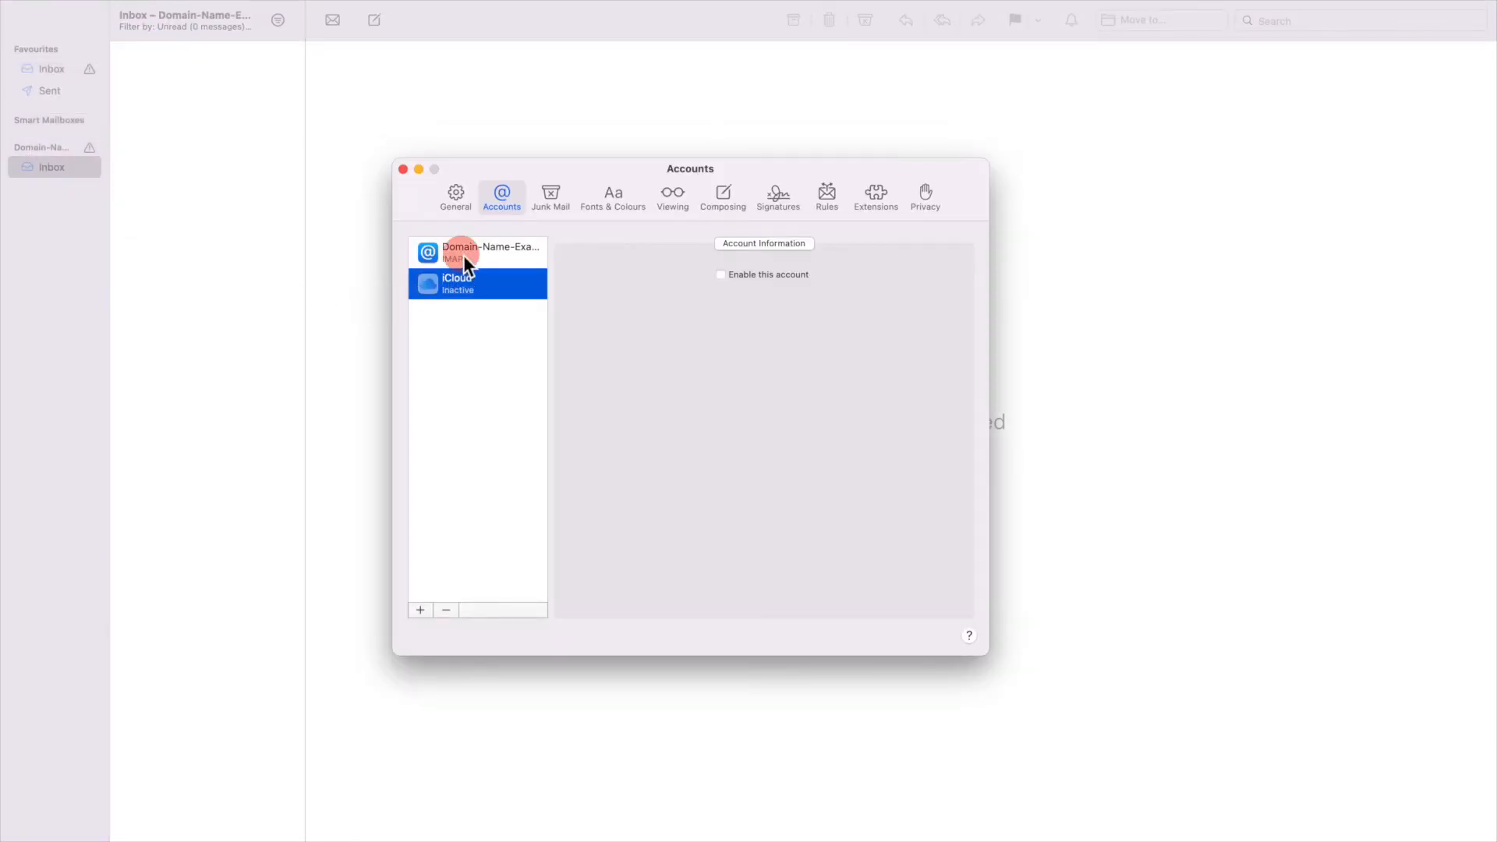
pyautogui.click(463, 257)
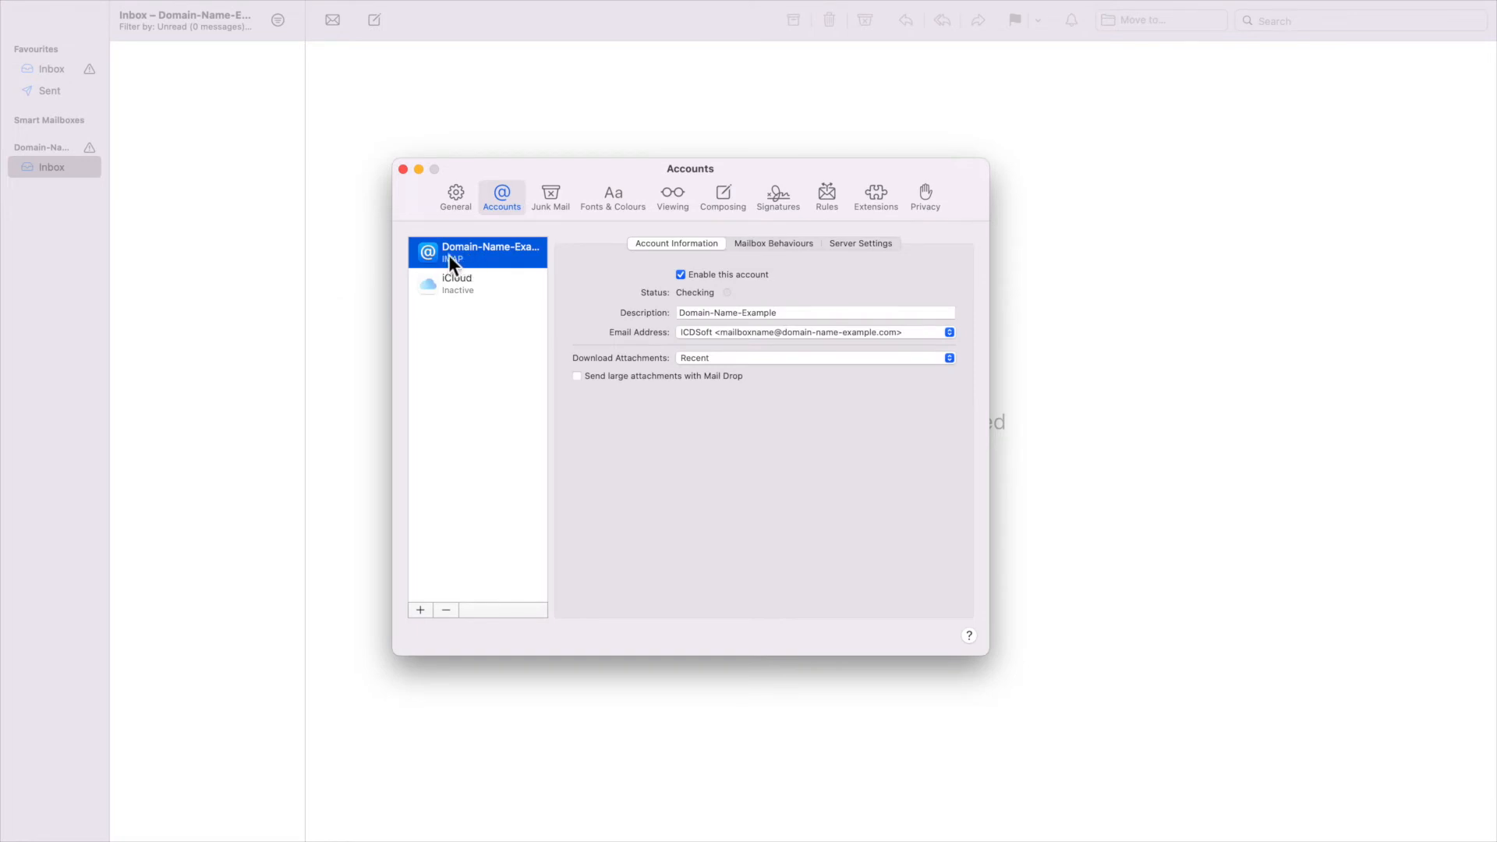
pyautogui.click(848, 248)
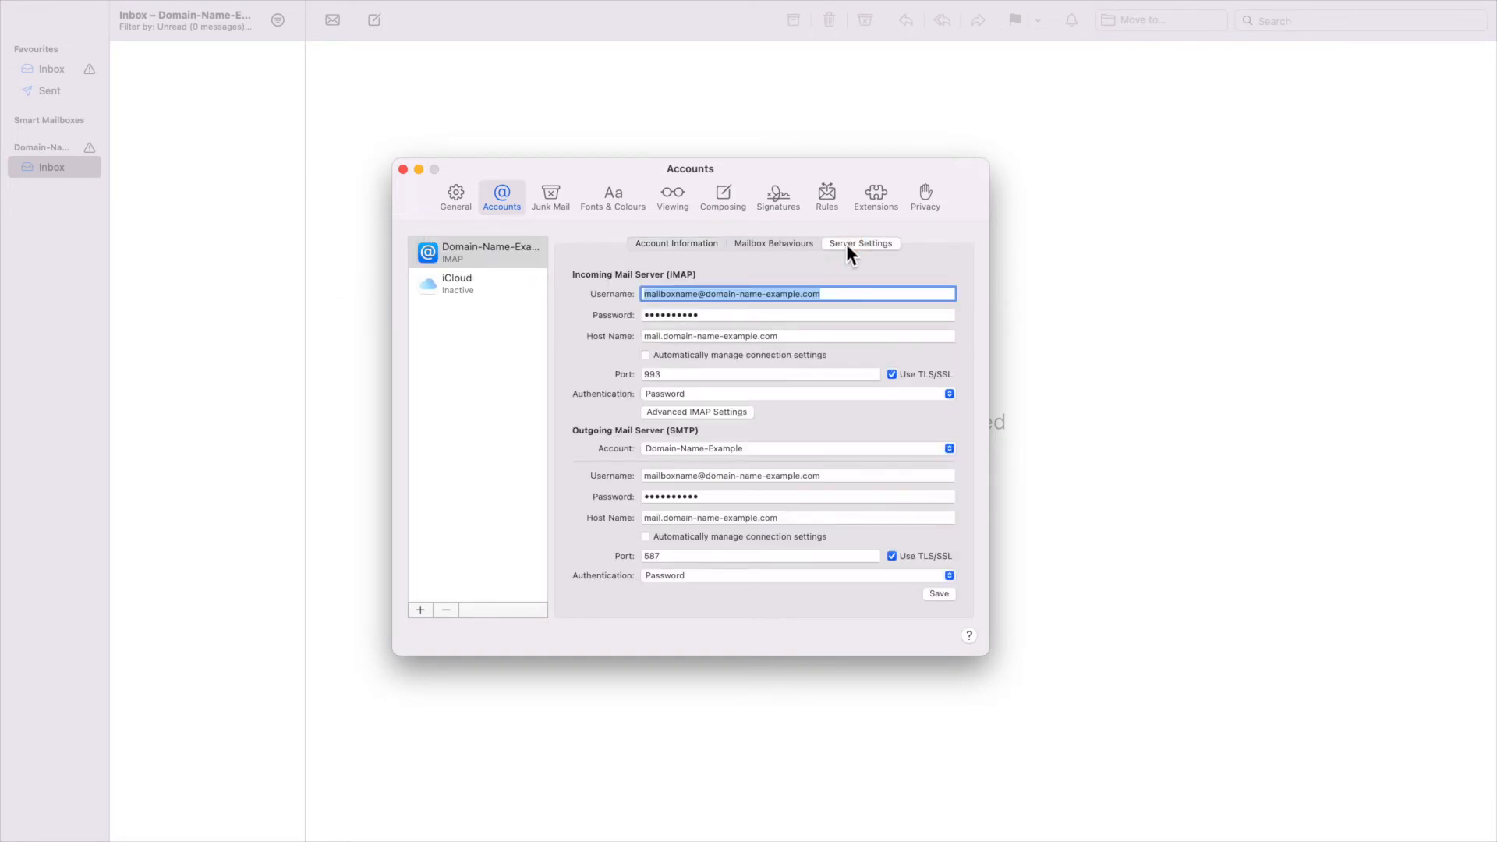
pyautogui.tripleClick(735, 338)
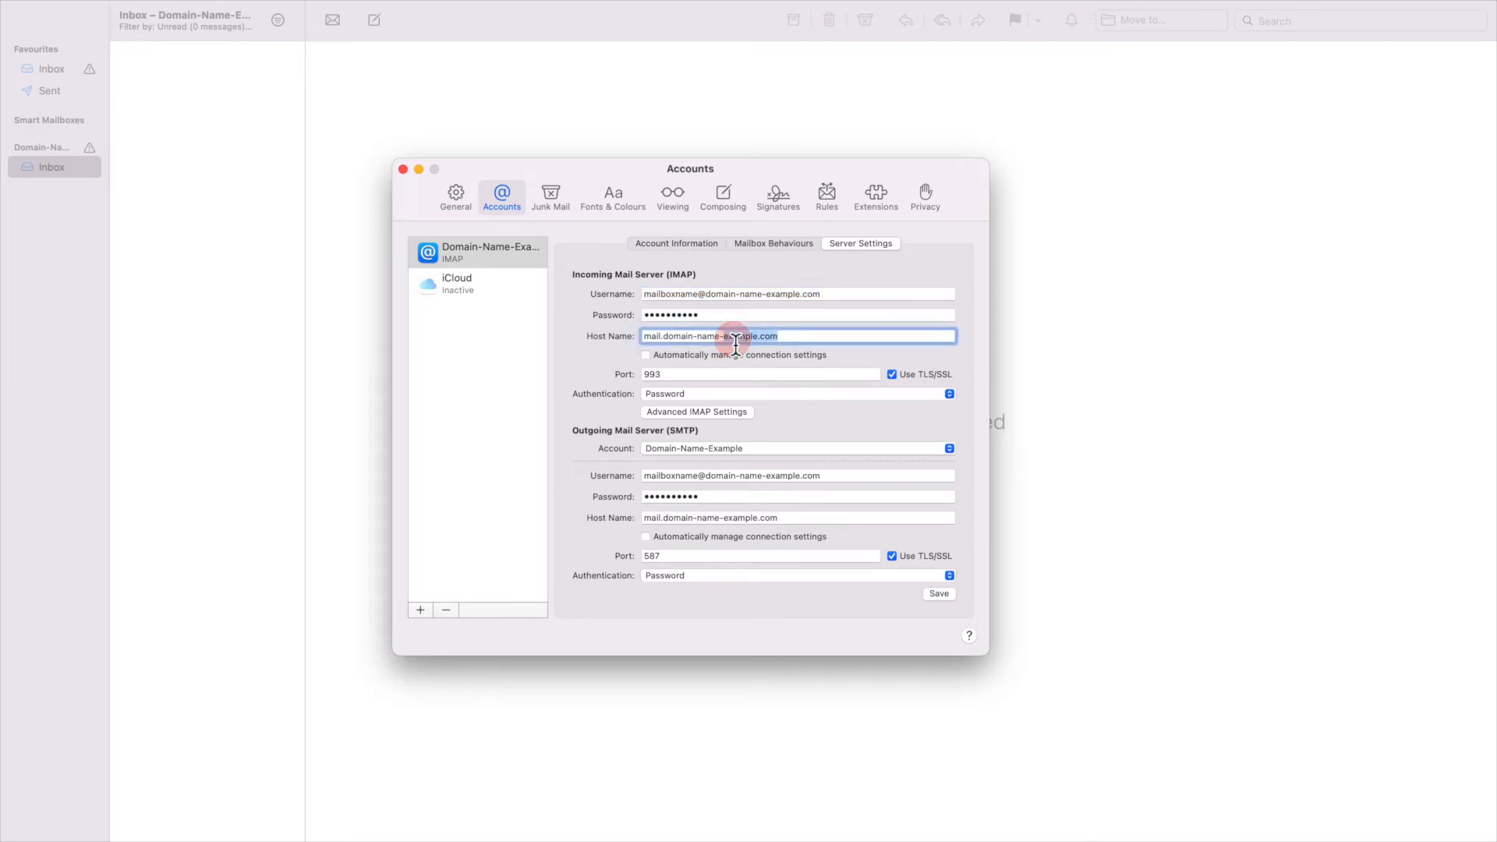
pyautogui.tripleClick(729, 519)
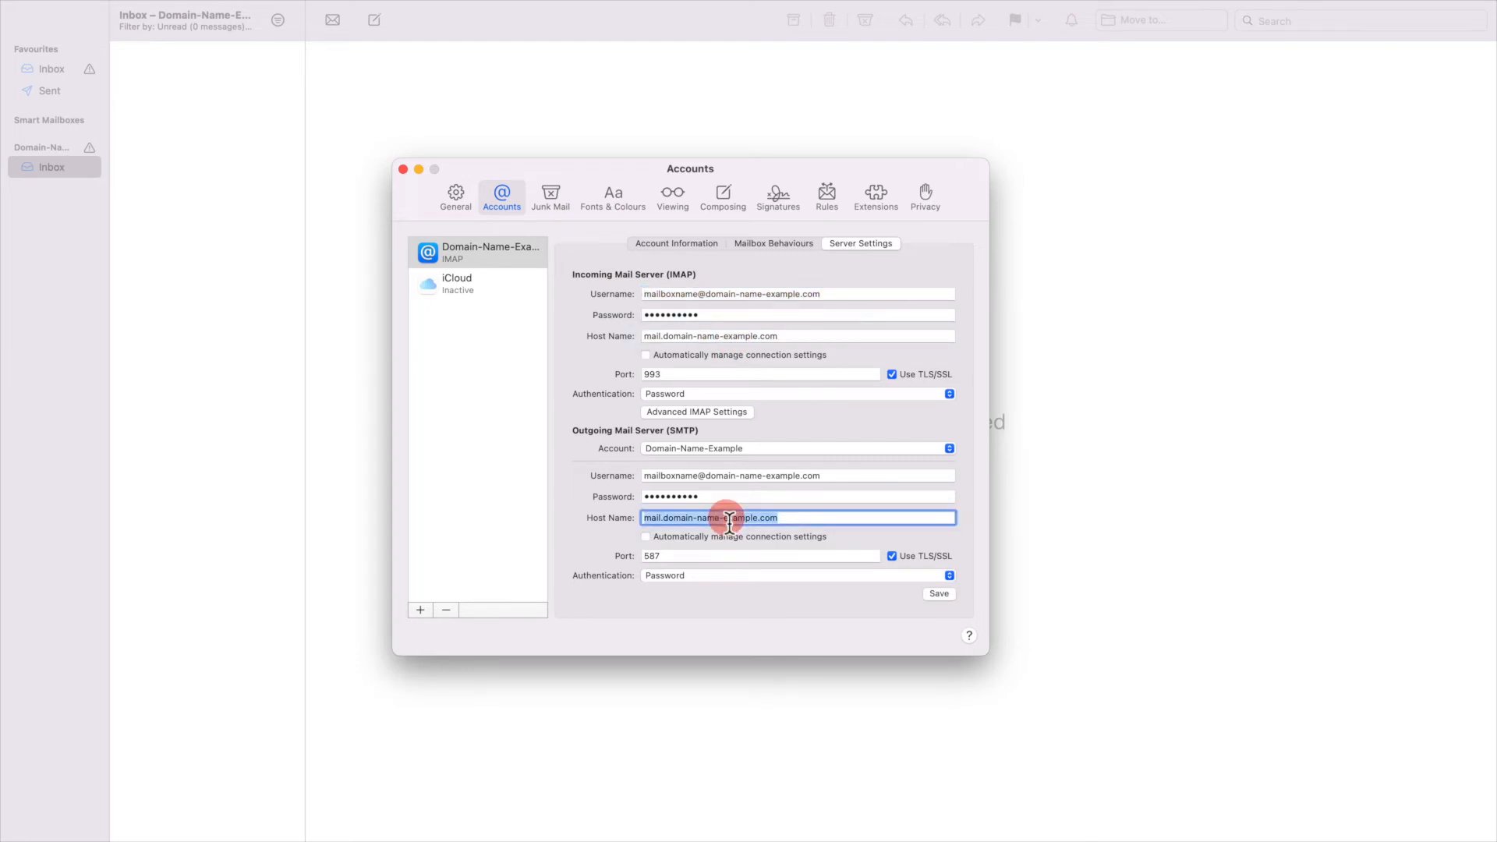
pyautogui.click(677, 336)
pyautogui.click(683, 338)
pyautogui.moveTo(701, 344); pyautogui.dragTo(848, 341)
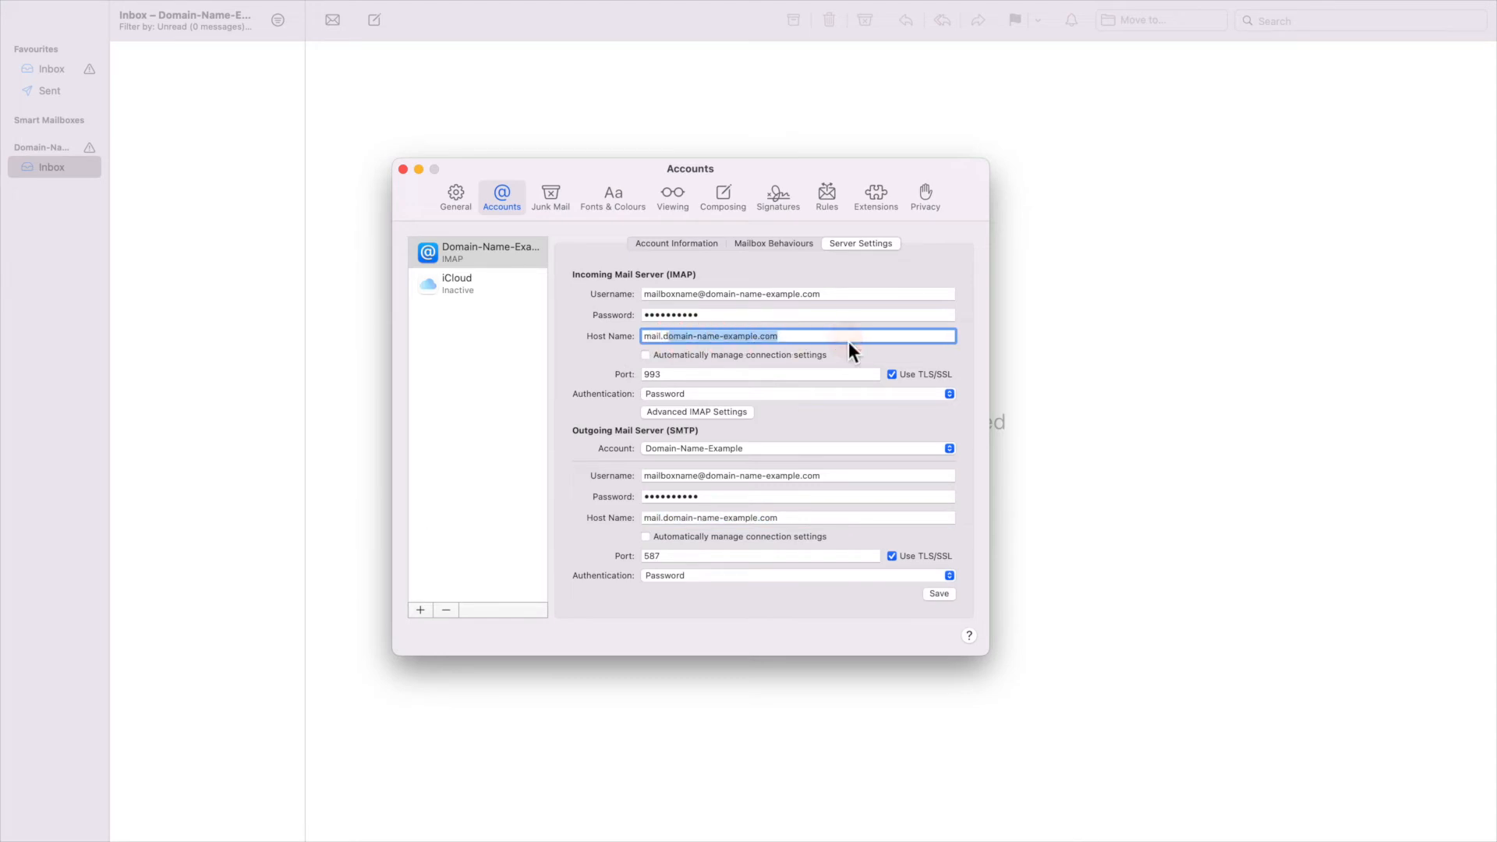
pyautogui.write('server277.com')
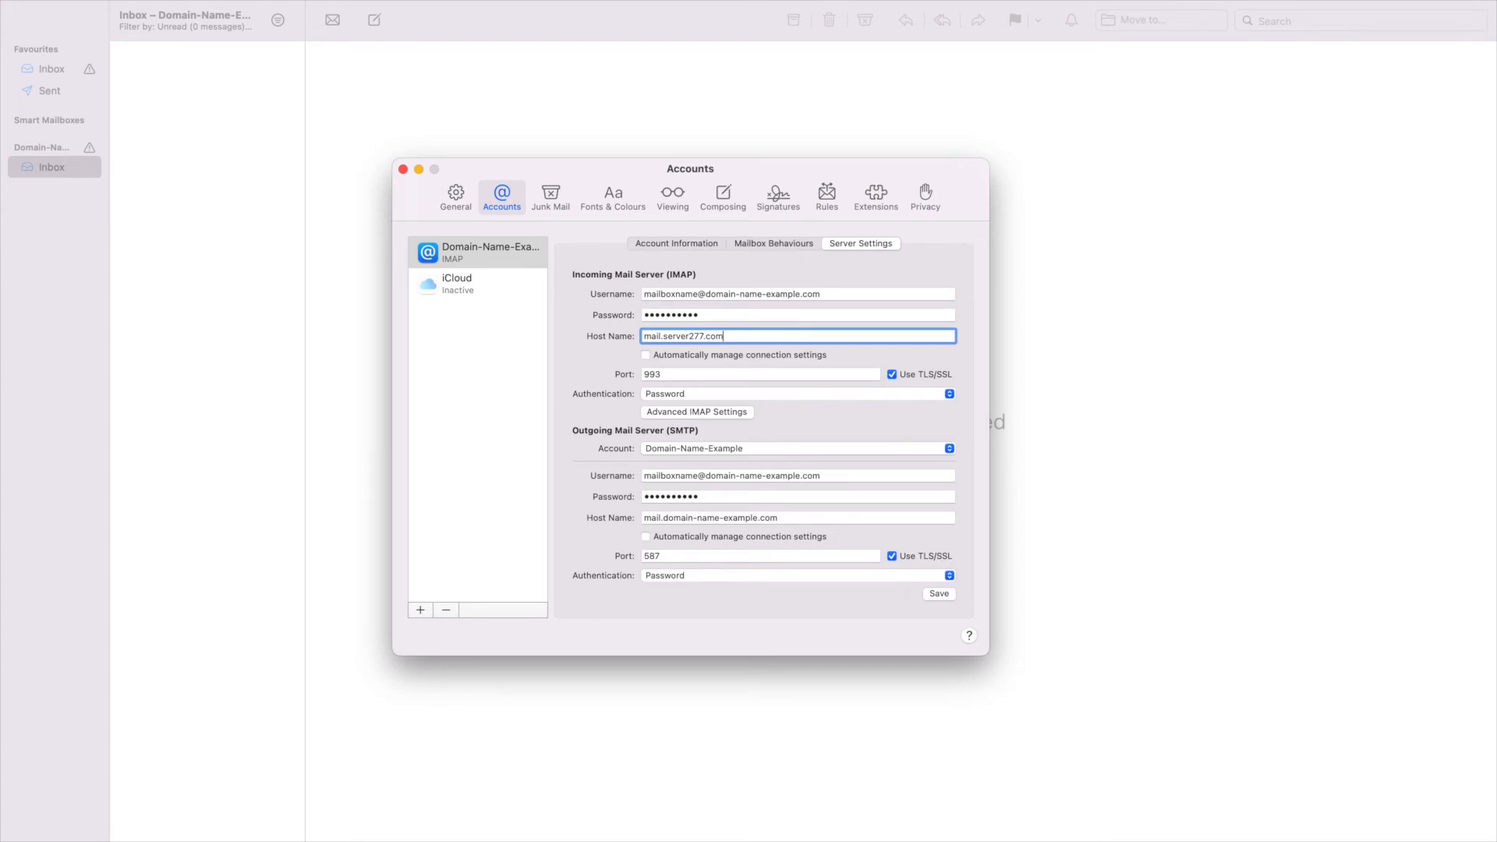
# - Set the outgoing mail server (SMTP) host name to mail.server277.com, save the server settings and close the preferences
pyautogui.moveTo(664, 518); pyautogui.dragTo(877, 527)
pyautogui.write('server2')
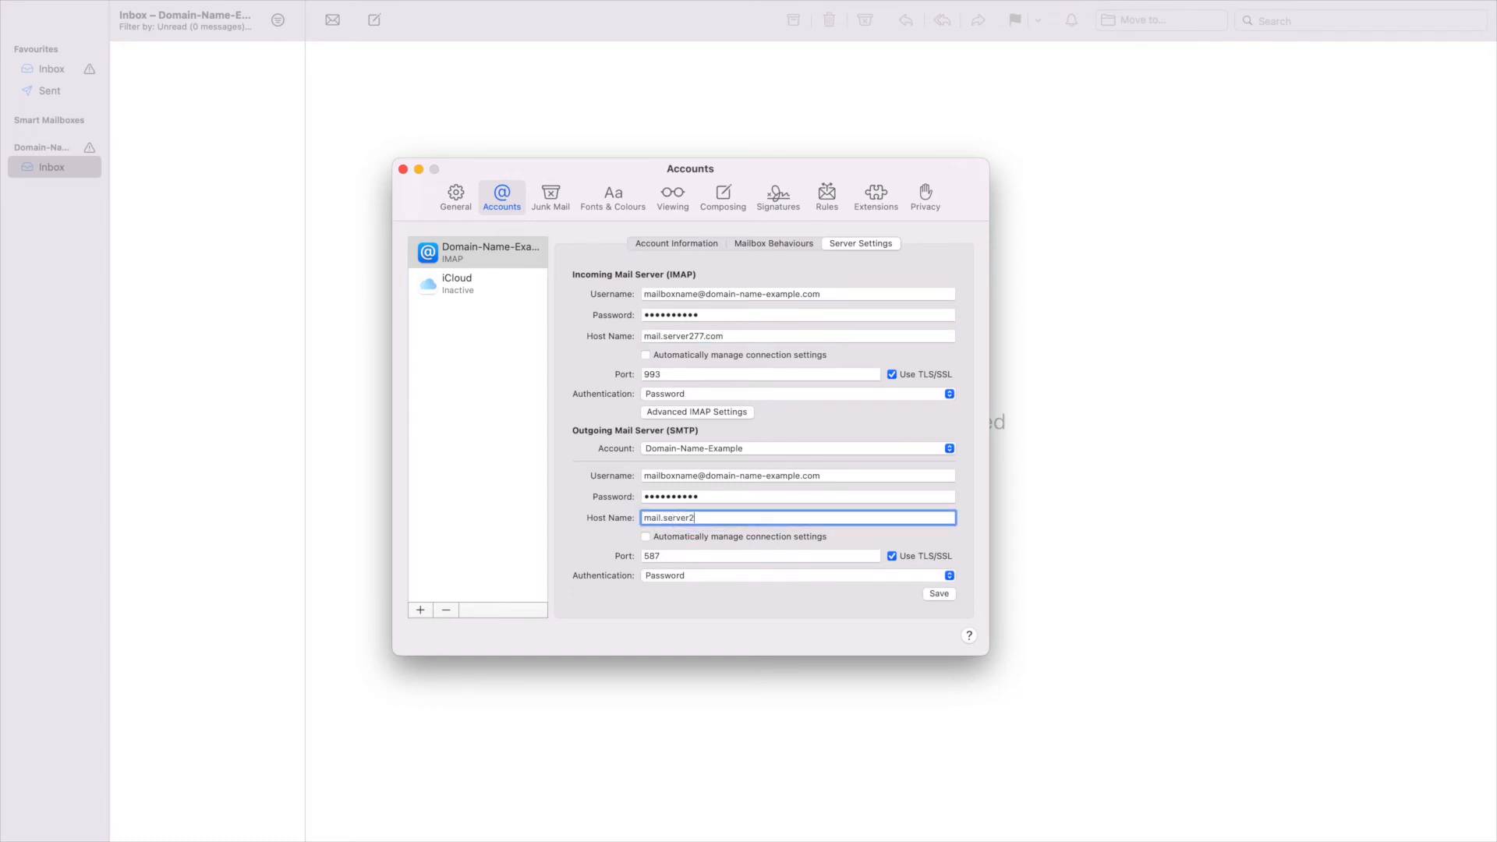
pyautogui.write('77.com')
pyautogui.click(946, 594)
pyautogui.click(403, 169)
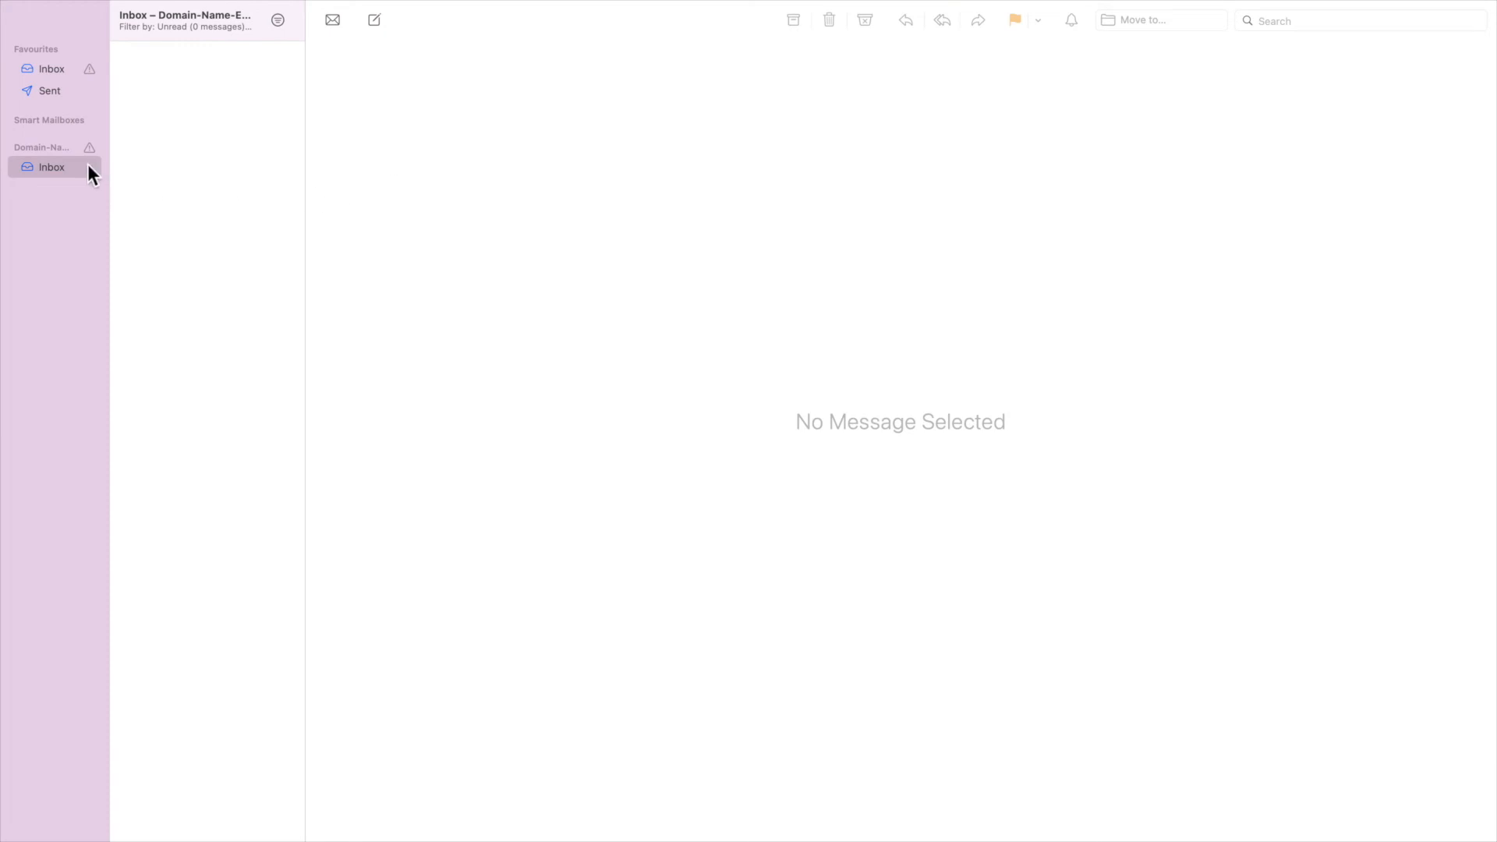
# - Take all mail accounts online and open the inbox message "Your Account Panel Is Now Active!"
pyautogui.click(203, 9)
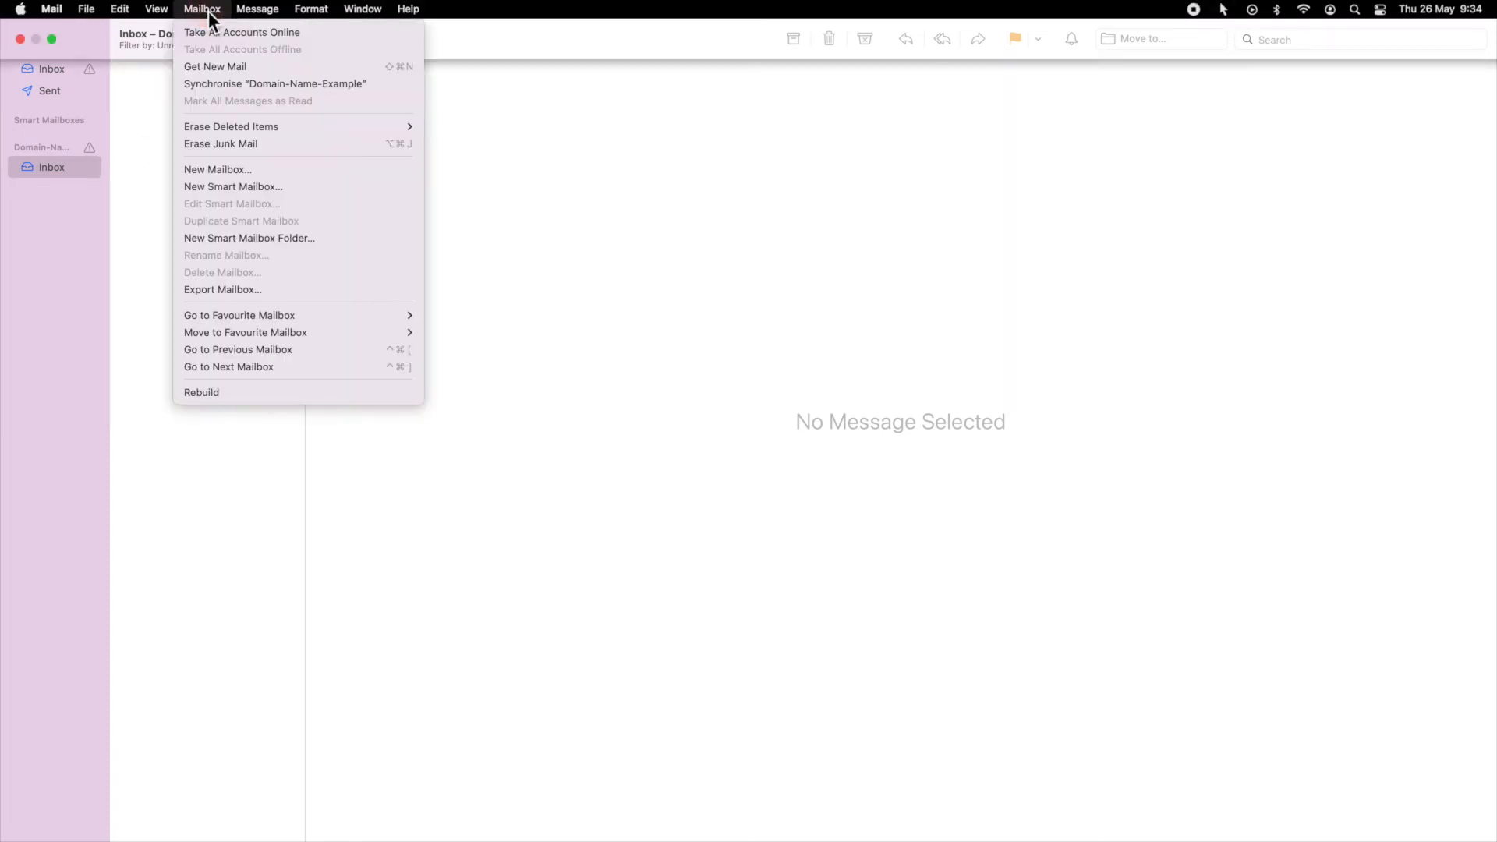
pyautogui.click(214, 32)
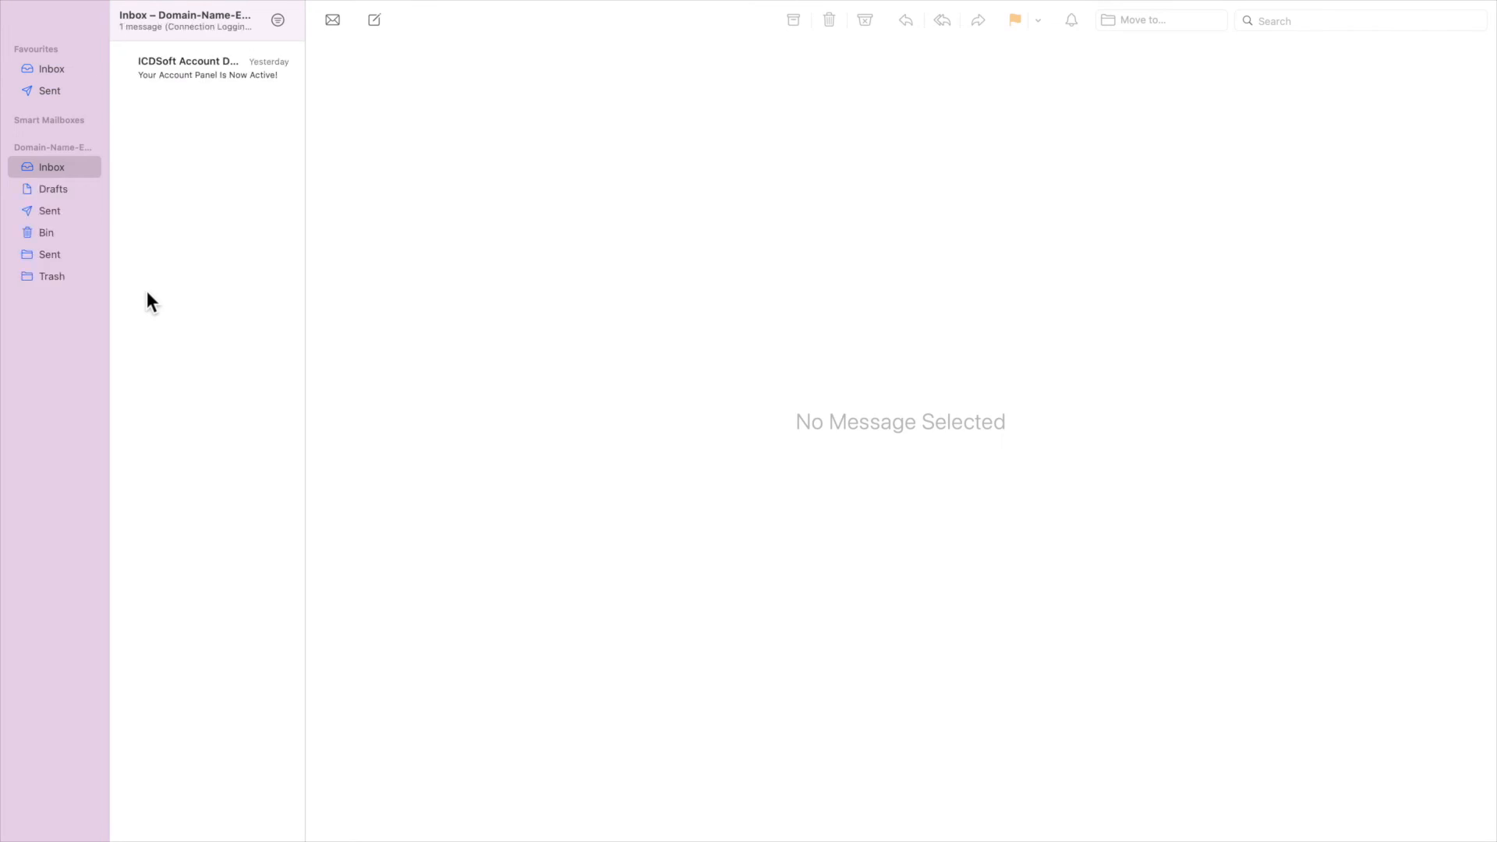
pyautogui.click(204, 101)
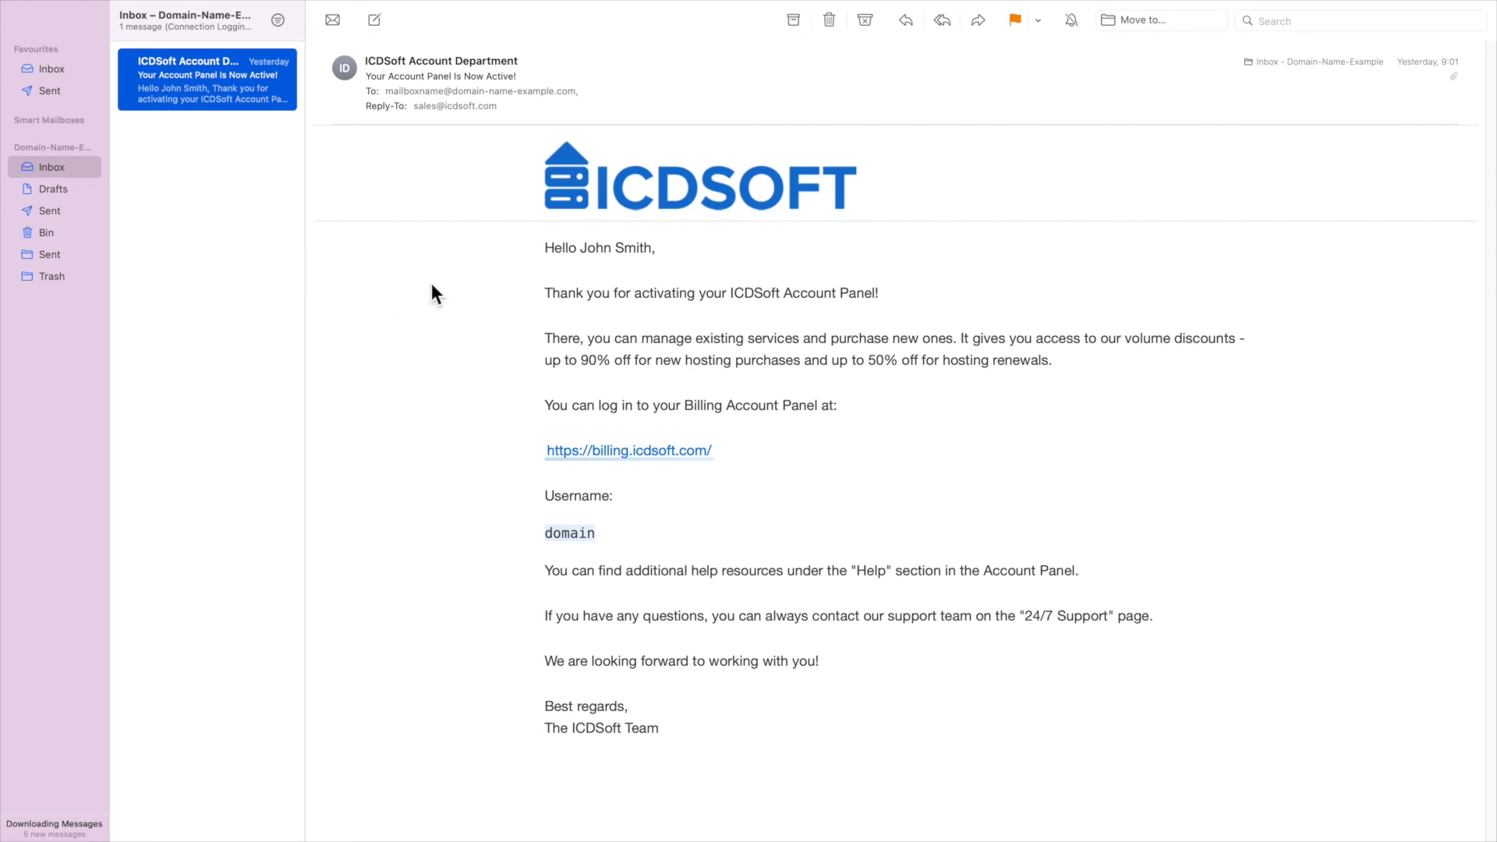
# - Compose a new message to the account's own e-mail address with the subject "Test" and send it without body text
pyautogui.moveTo(77, 15)
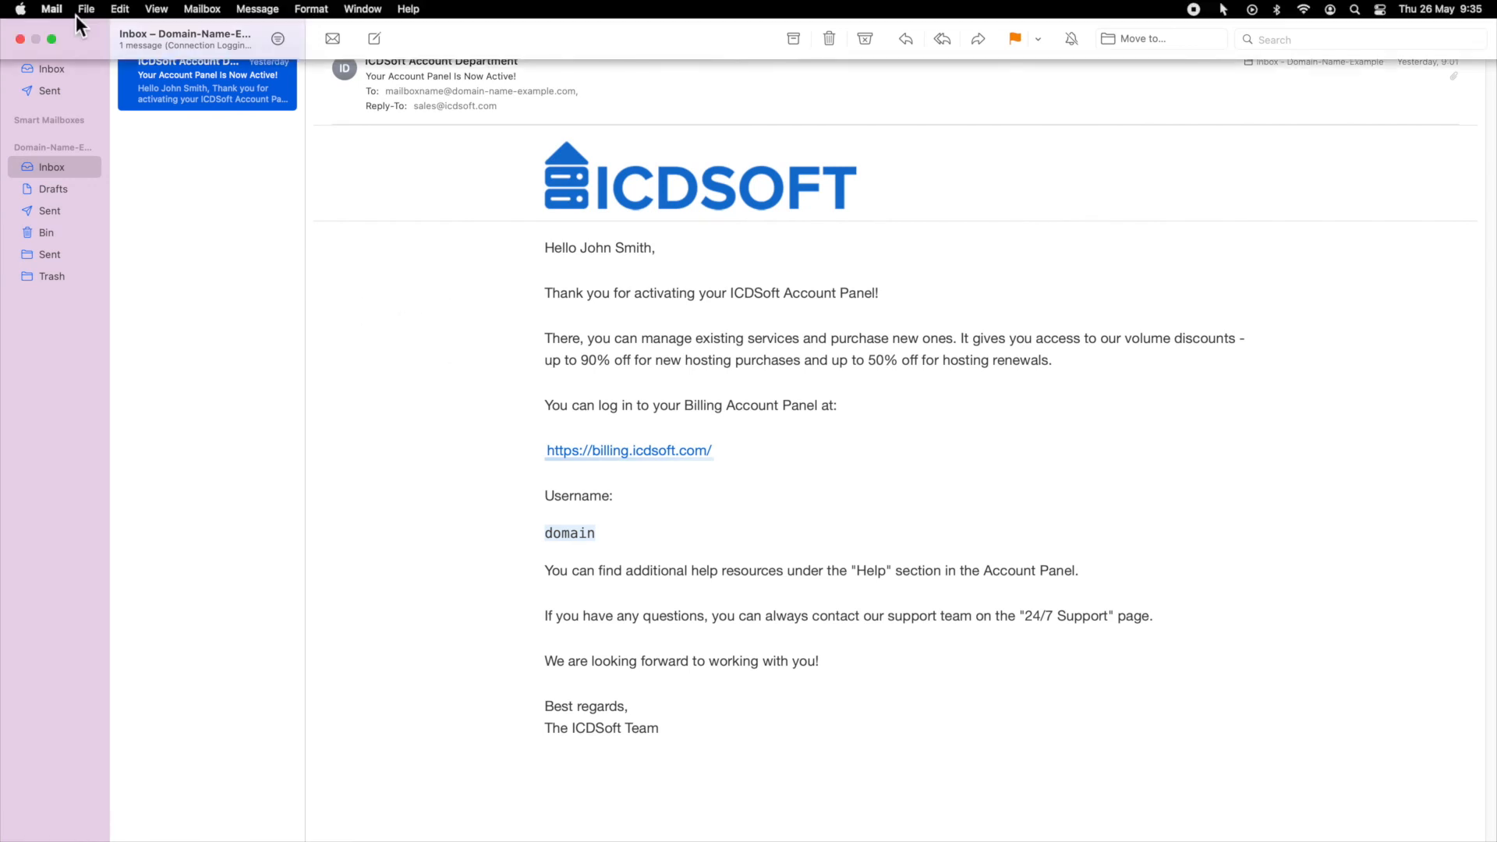
pyautogui.click(86, 9)
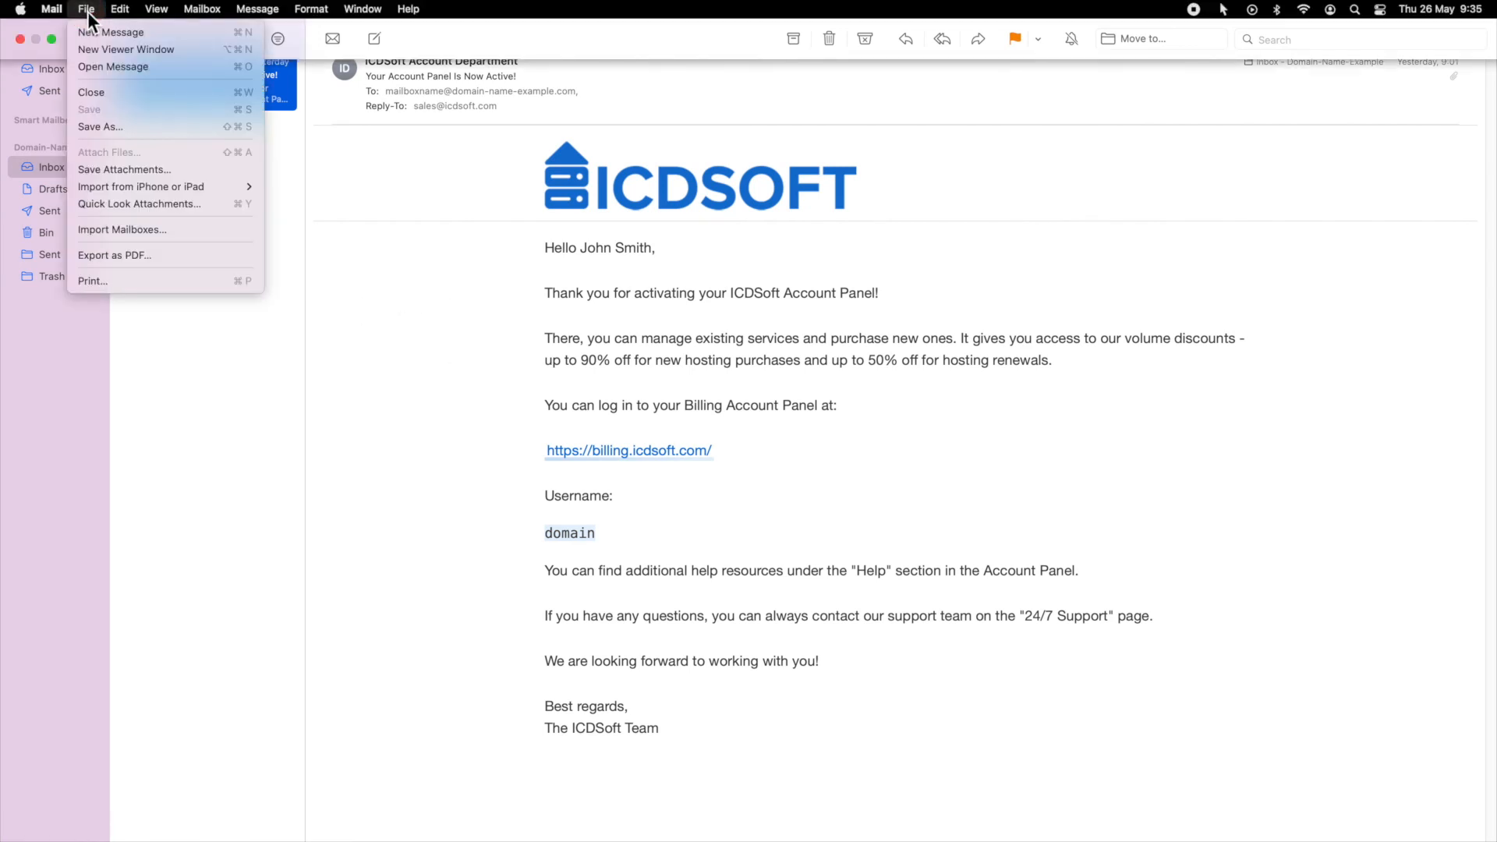
pyautogui.click(101, 31)
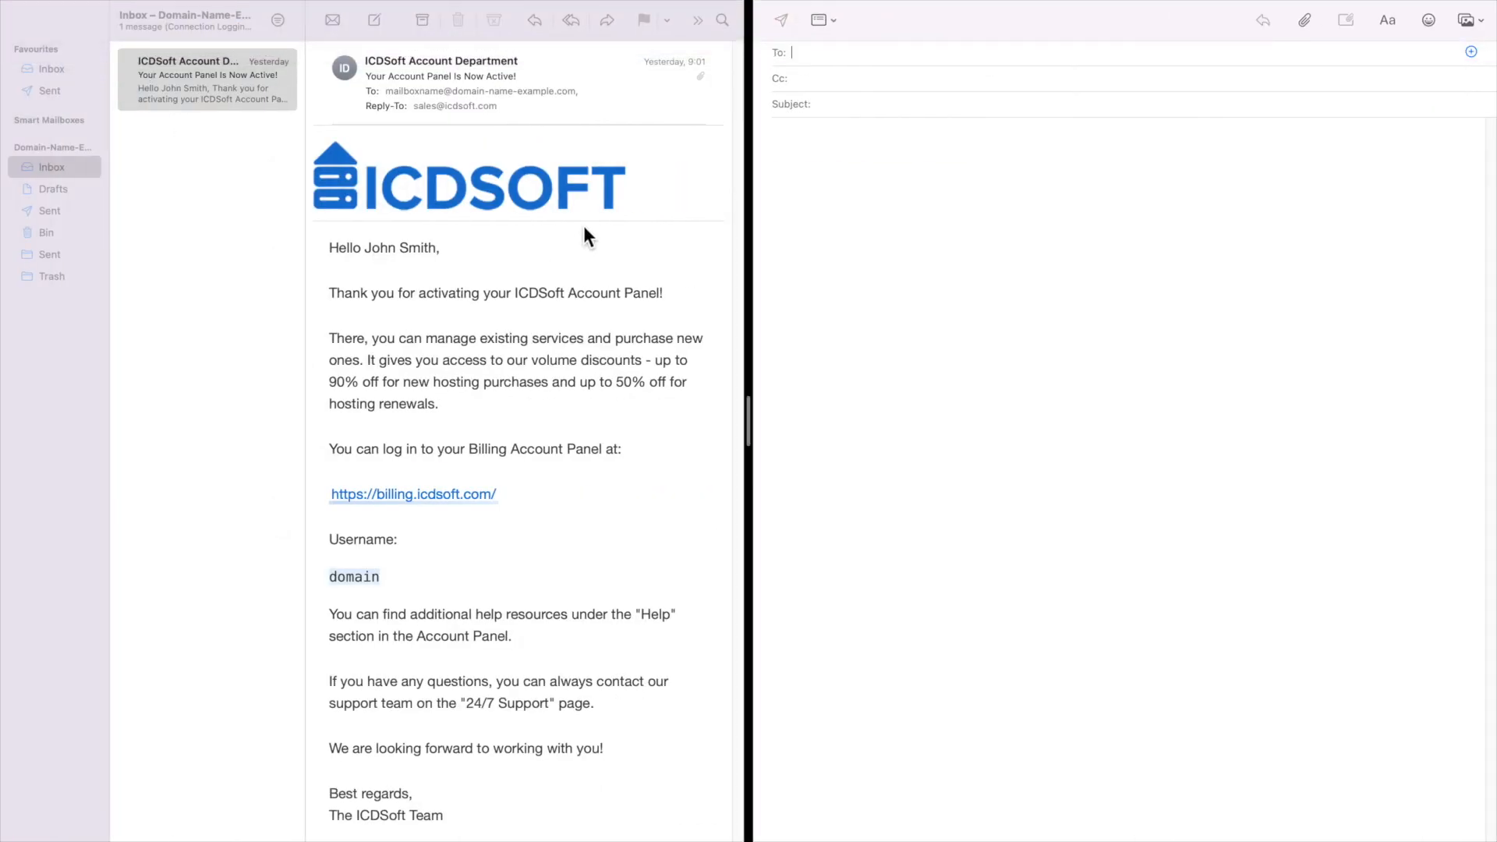
pyautogui.write('mailboxname@domain-name-example.com')
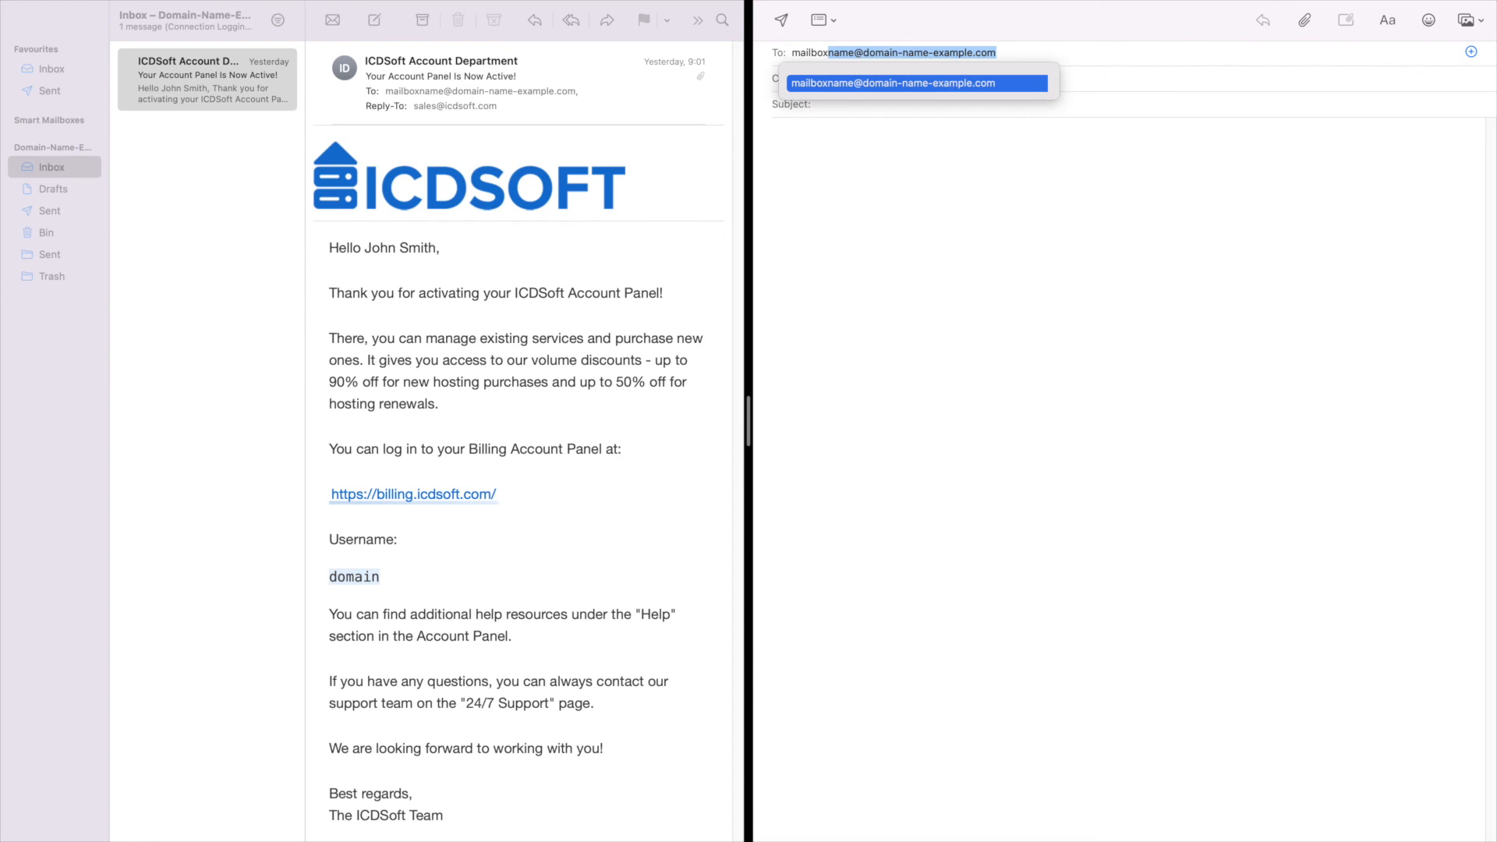
pyautogui.press('Return')
pyautogui.press('Tab')
pyautogui.write('Test')
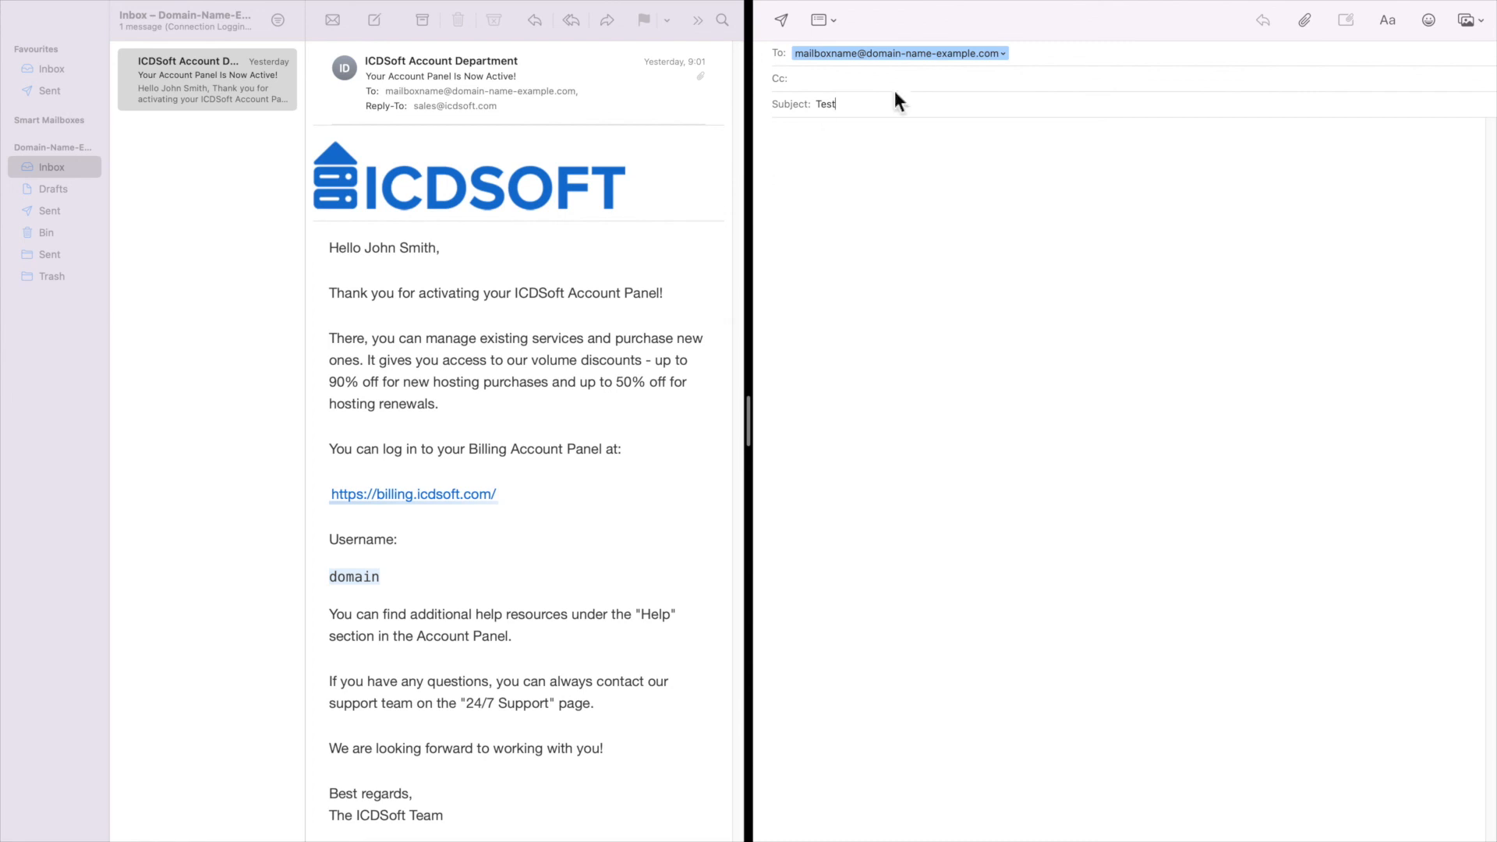
pyautogui.click(783, 21)
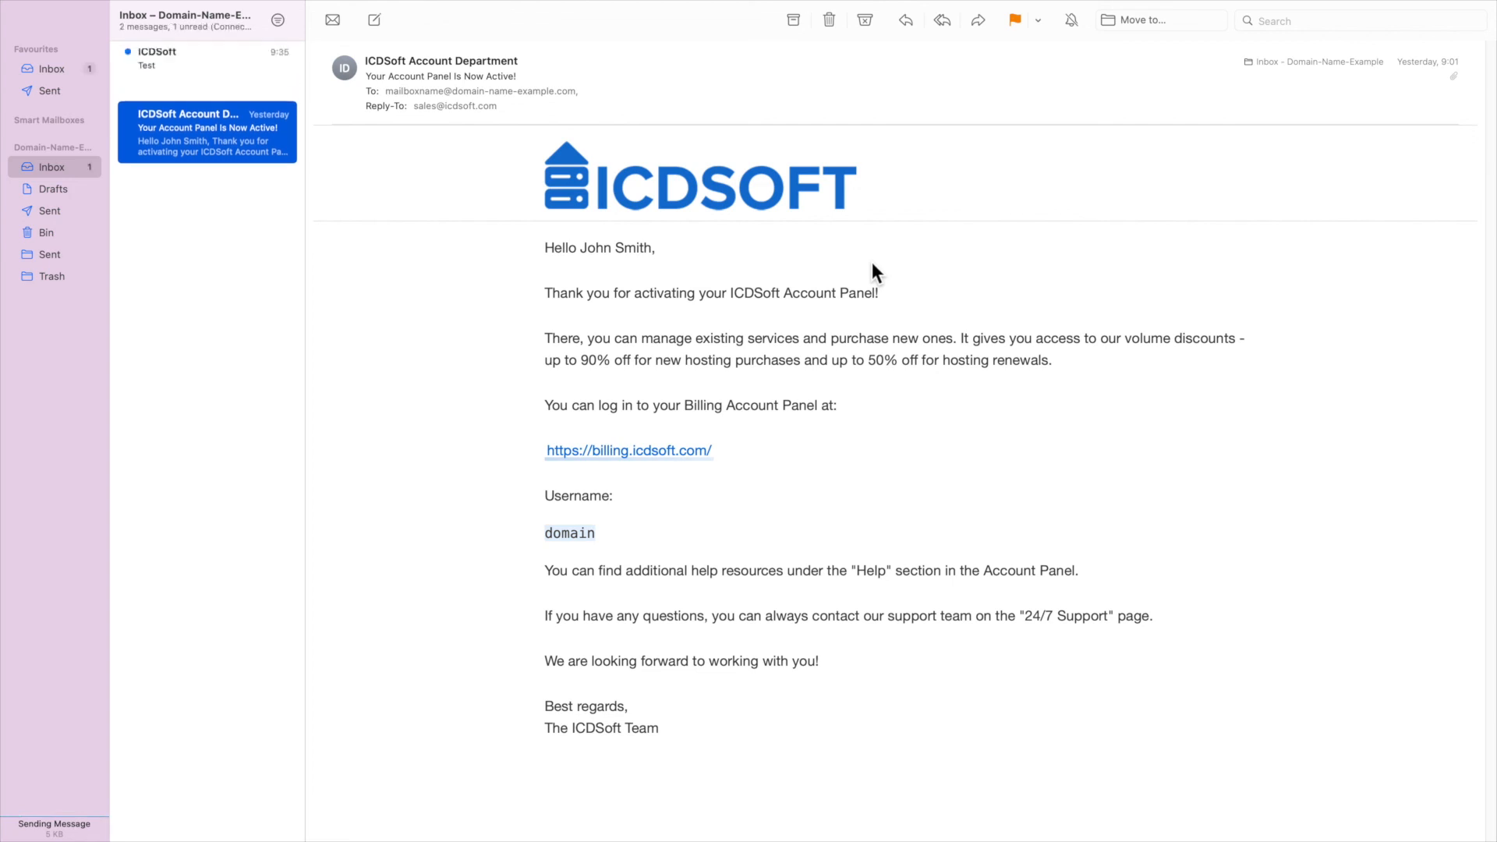
# - Open the received "Test" message in the Domain-Name-Example inbox
pyautogui.click(217, 81)
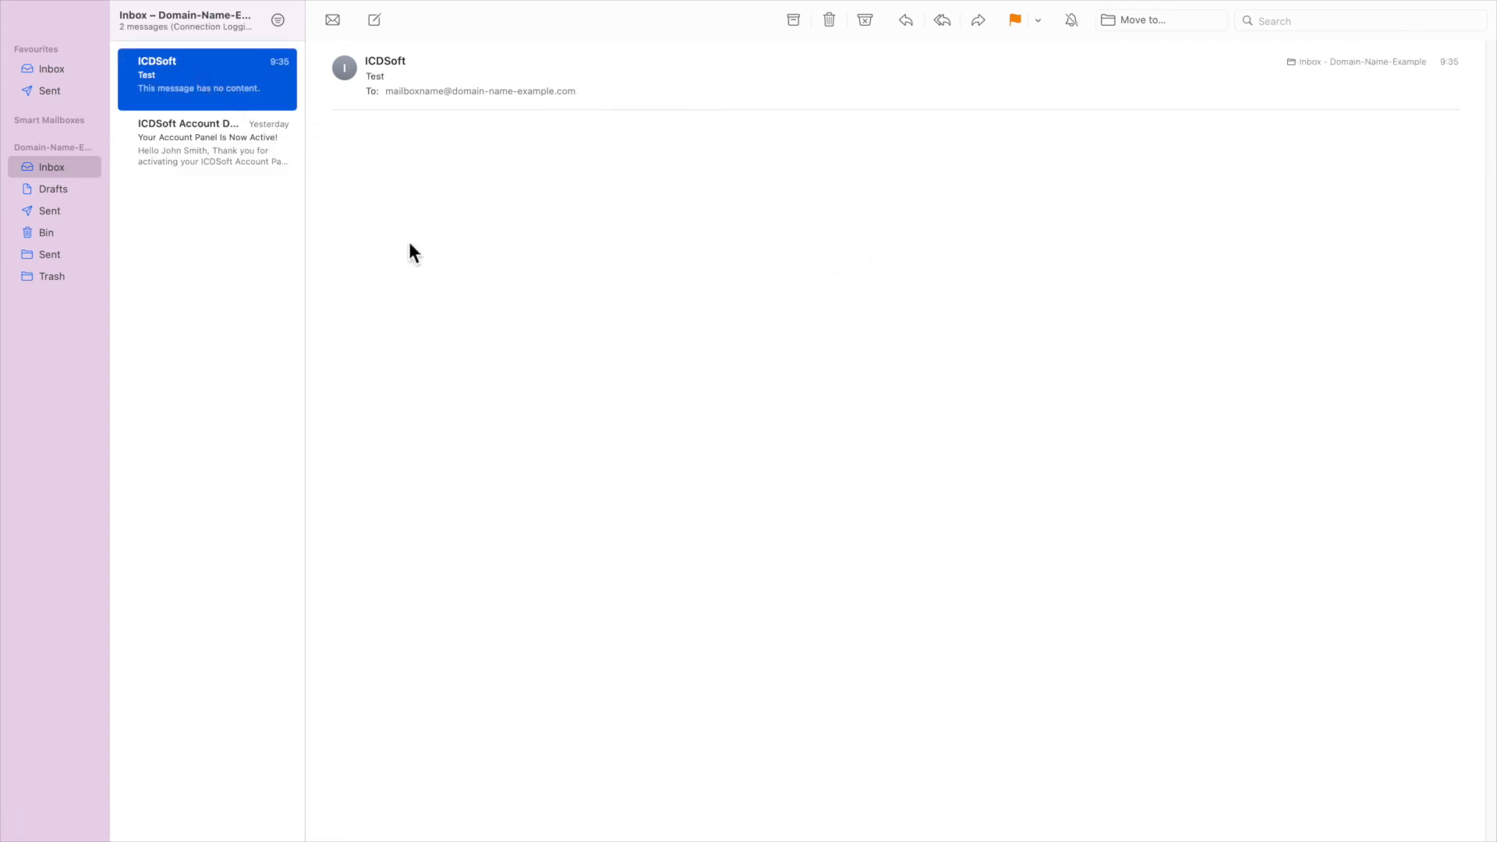
pyautogui.click(407, 384)
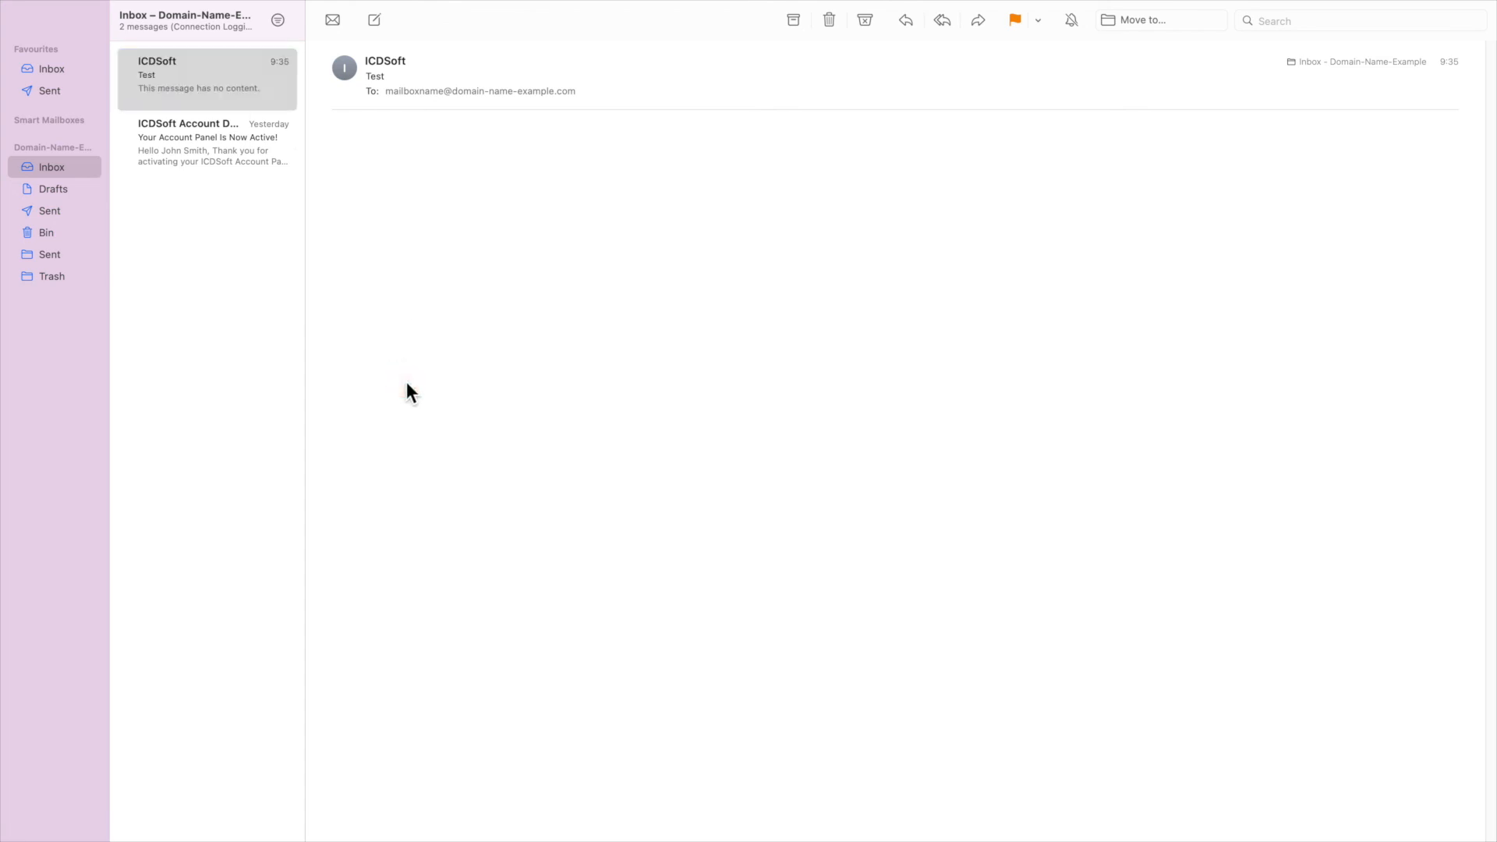